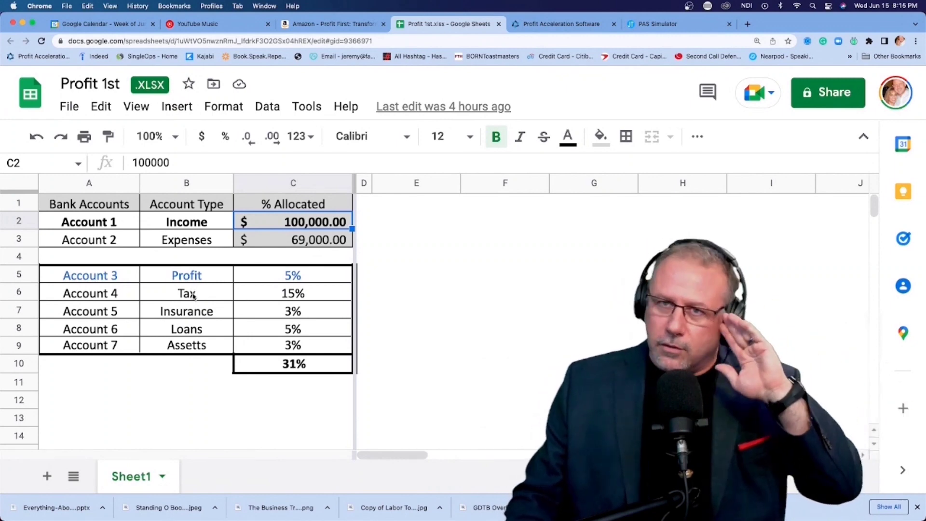
- Review the allocation percentages of the Profit, Tax, Insurance, Loans and Assetts accounts and their summed total in C10
{"action": "left_click", "coordinate": [285, 279]}
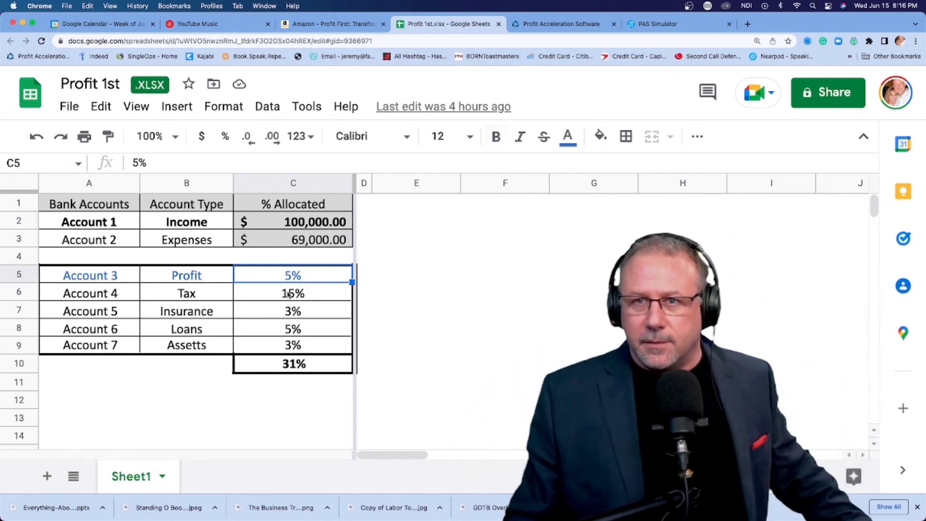
{"action": "left_click", "coordinate": [295, 293]}
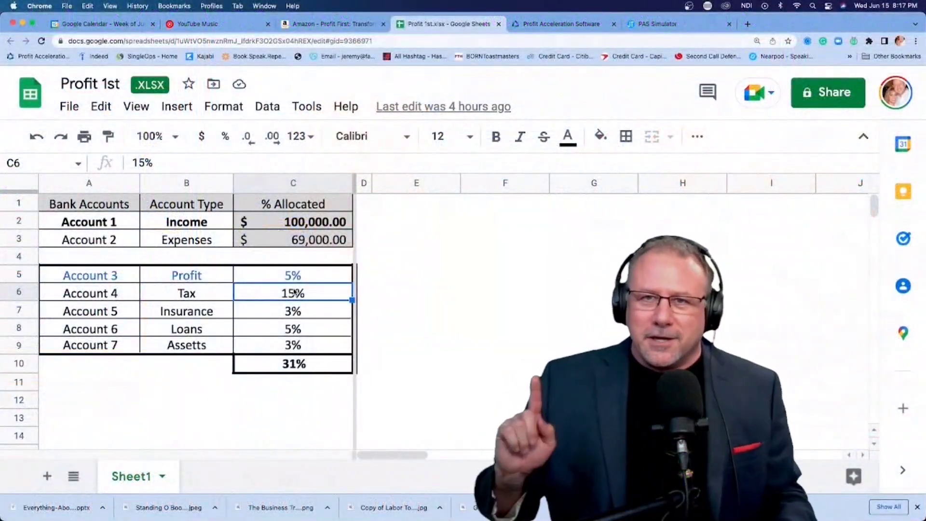
{"action": "left_click", "coordinate": [222, 299]}
{"action": "left_click", "coordinate": [265, 299]}
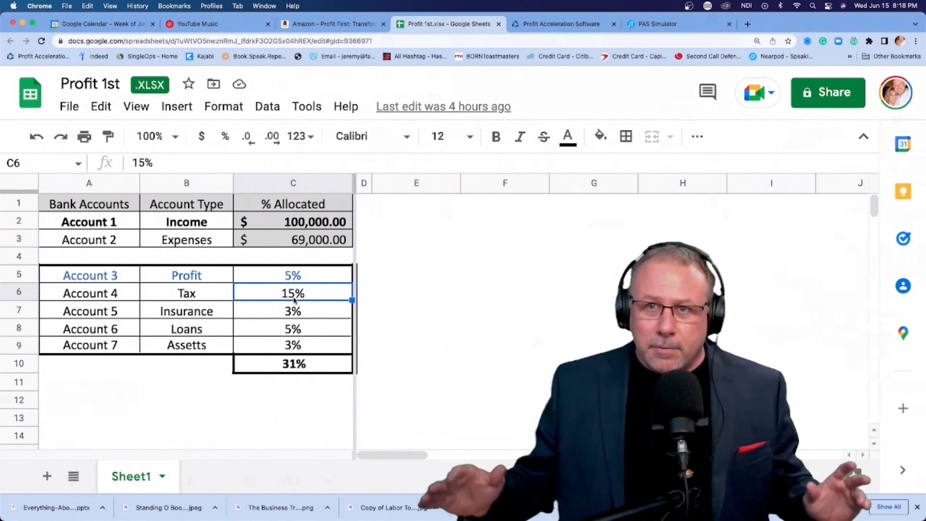
{"action": "left_click", "coordinate": [295, 313]}
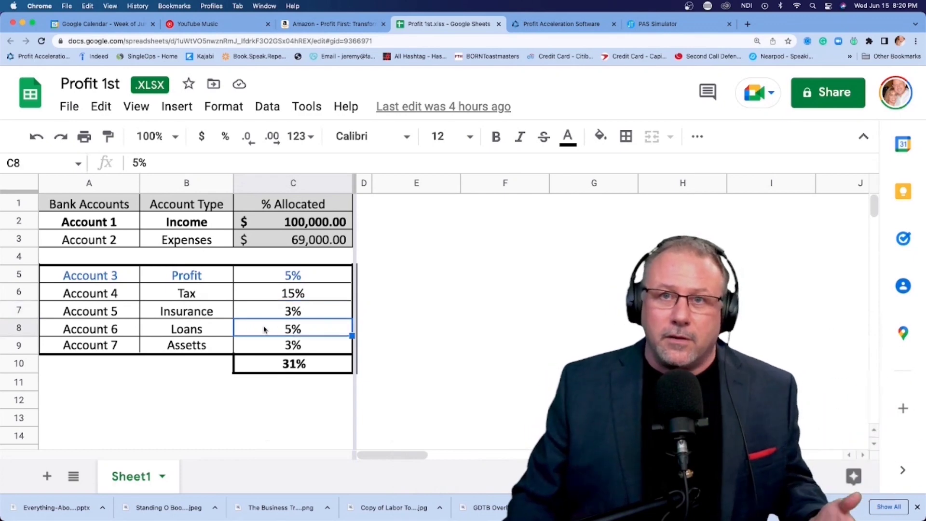
{"action": "left_click", "coordinate": [201, 336]}
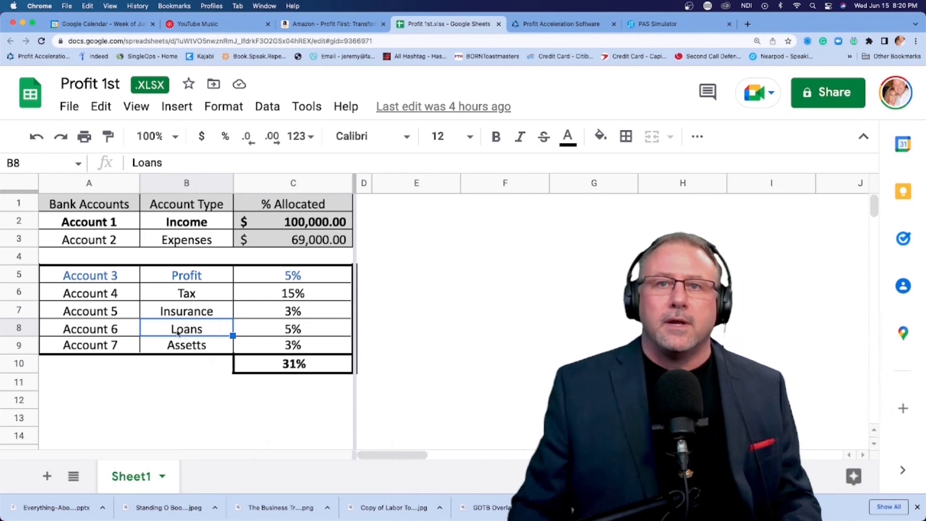
{"action": "left_click", "coordinate": [275, 328]}
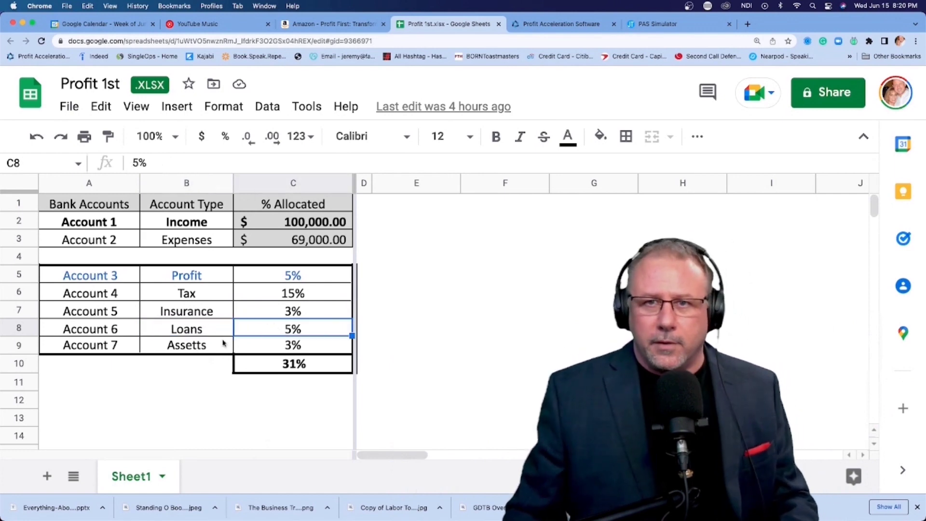
{"action": "left_click", "coordinate": [211, 348]}
{"action": "left_click", "coordinate": [277, 344]}
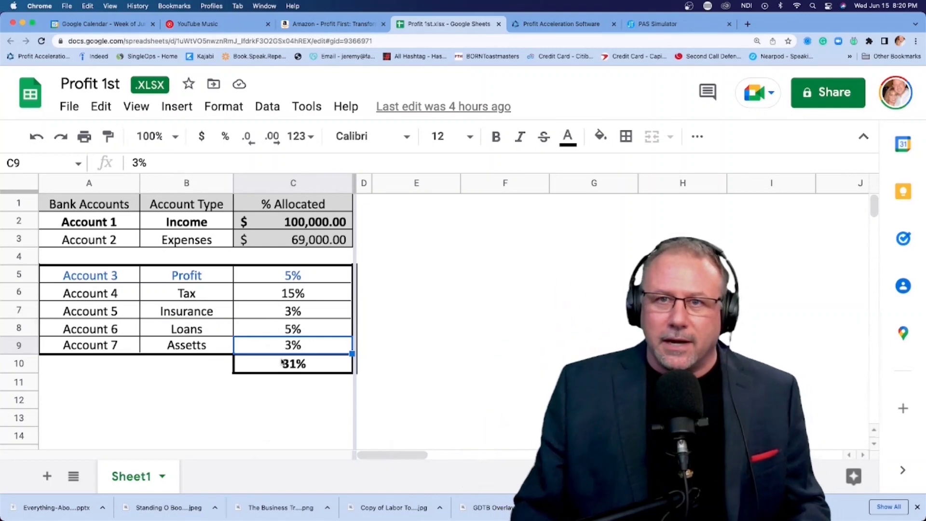
{"action": "right_click", "coordinate": [281, 365]}
{"action": "left_click", "coordinate": [265, 373]}
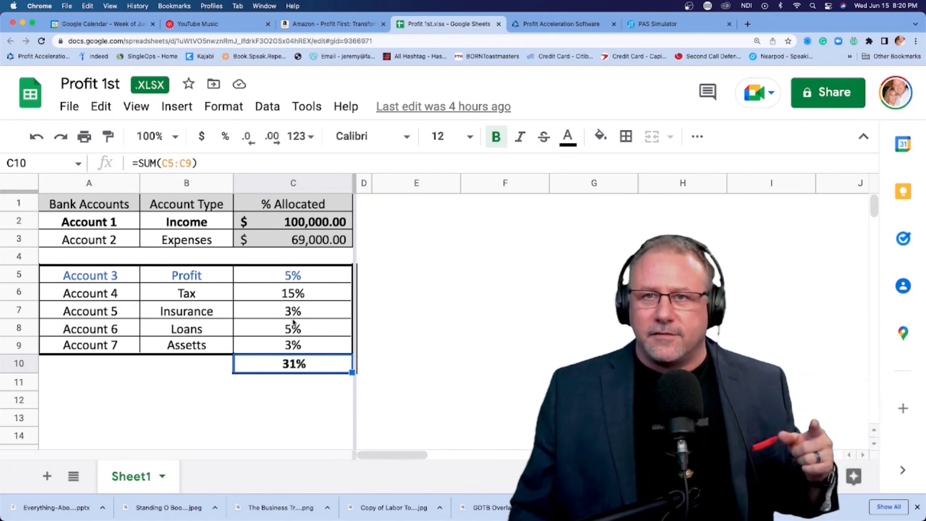
- Go back over the individual allocation percentages, from Assetts up through Loans and Insurance to Profit and Tax
{"action": "left_click", "coordinate": [290, 344]}
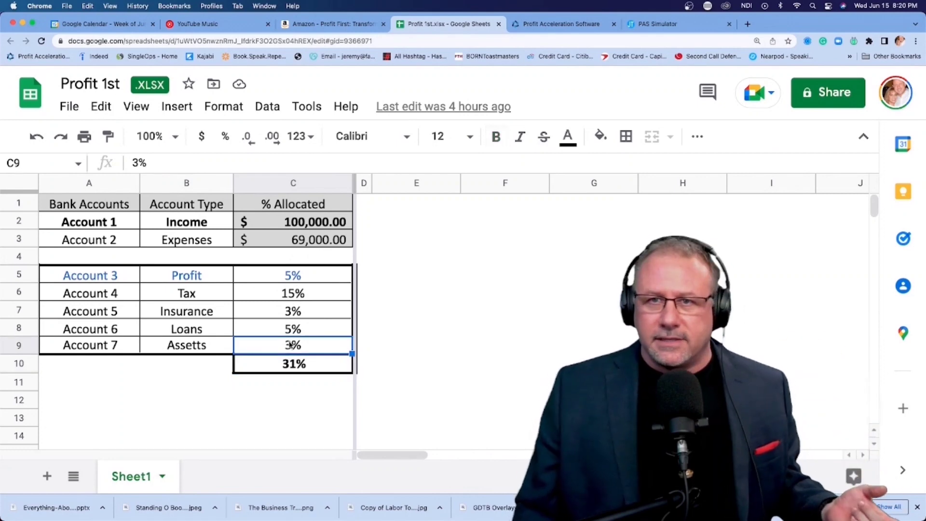
{"action": "left_click", "coordinate": [291, 330]}
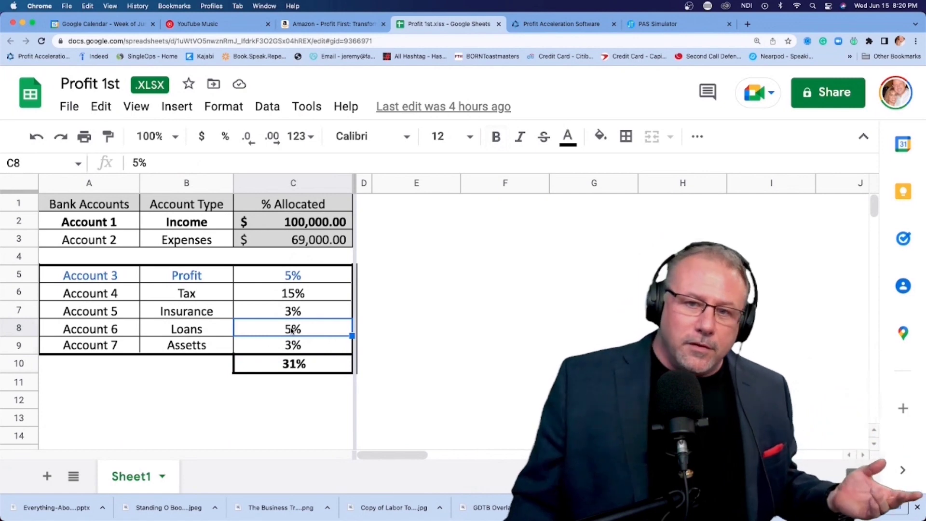
{"action": "left_click", "coordinate": [291, 311]}
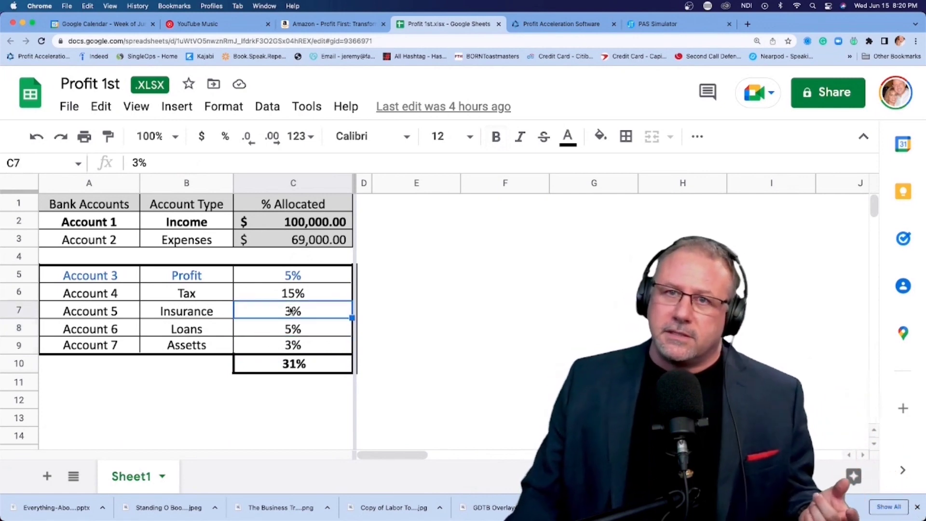
{"action": "left_click", "coordinate": [304, 280]}
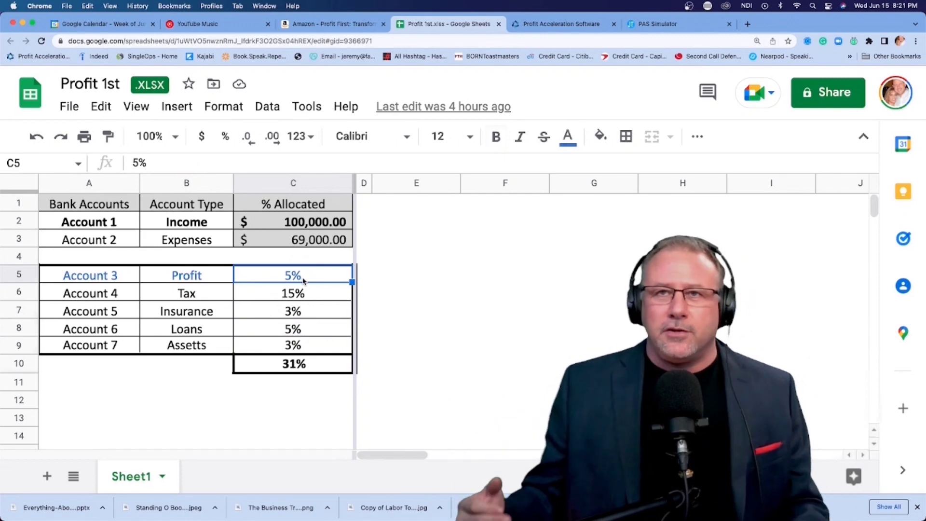
{"action": "left_click", "coordinate": [292, 295]}
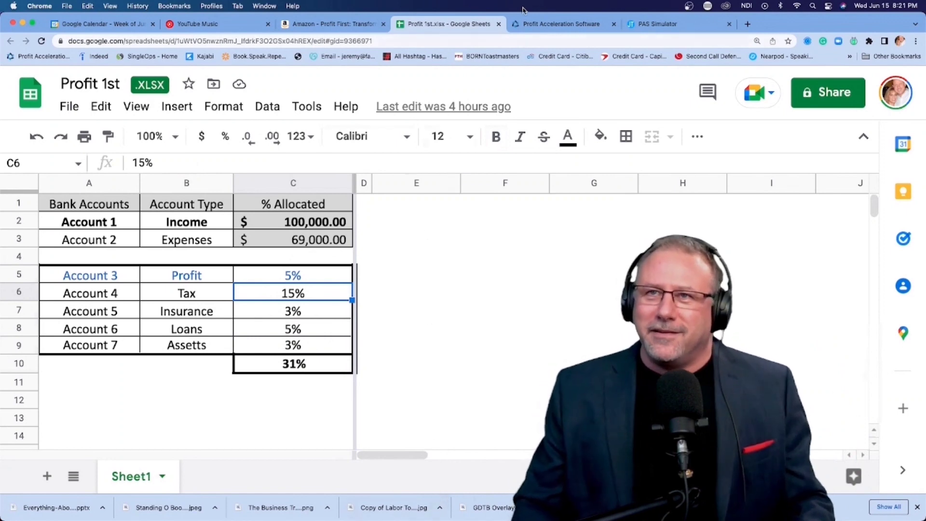
- View the Profit First book page on Amazon and return to the Profit 1st spreadsheet, showing its Month 1 allocation table
{"action": "left_click", "coordinate": [368, 26]}
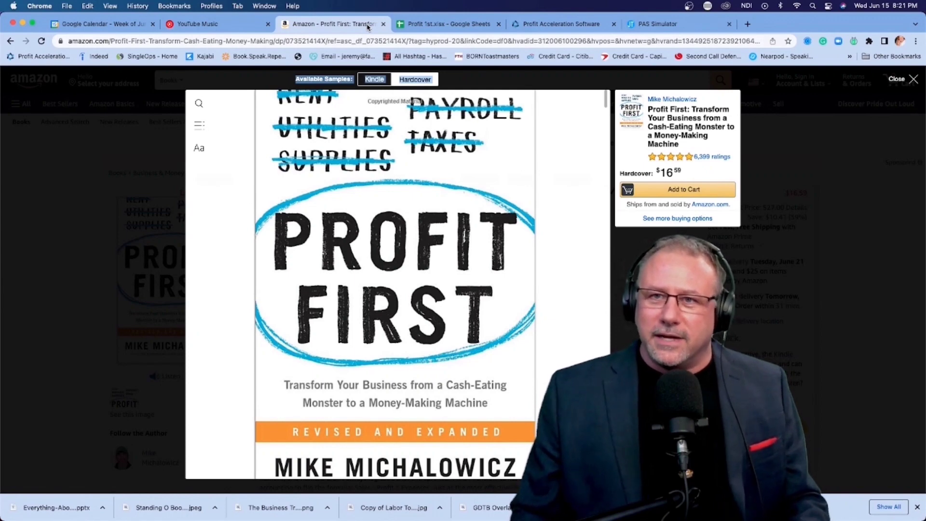
{"action": "left_click", "coordinate": [417, 25]}
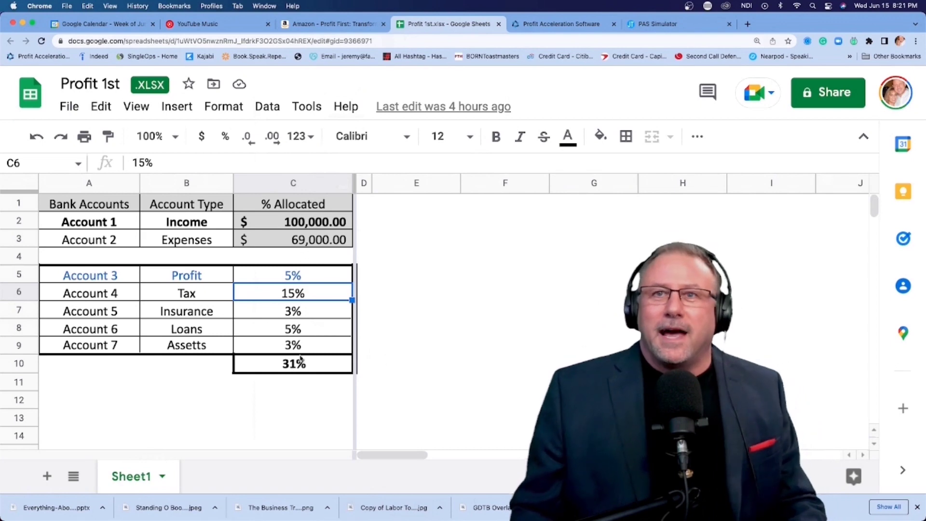
{"action": "scroll", "coordinate": [325, 361], "scroll_direction": "down", "scroll_amount": 10}
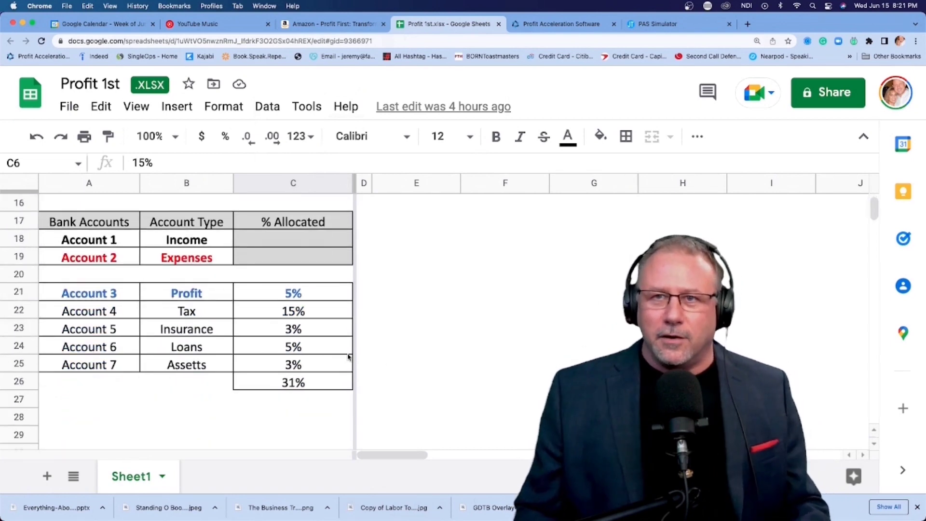
{"action": "scroll", "coordinate": [347, 357], "scroll_direction": "right", "scroll_amount": 10}
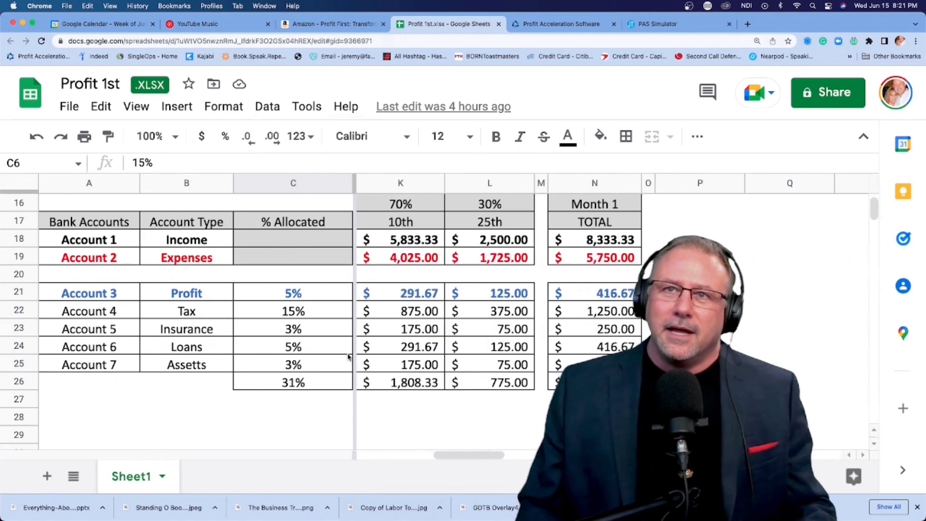
{"action": "scroll", "coordinate": [349, 357], "scroll_direction": "up", "scroll_amount": 1}
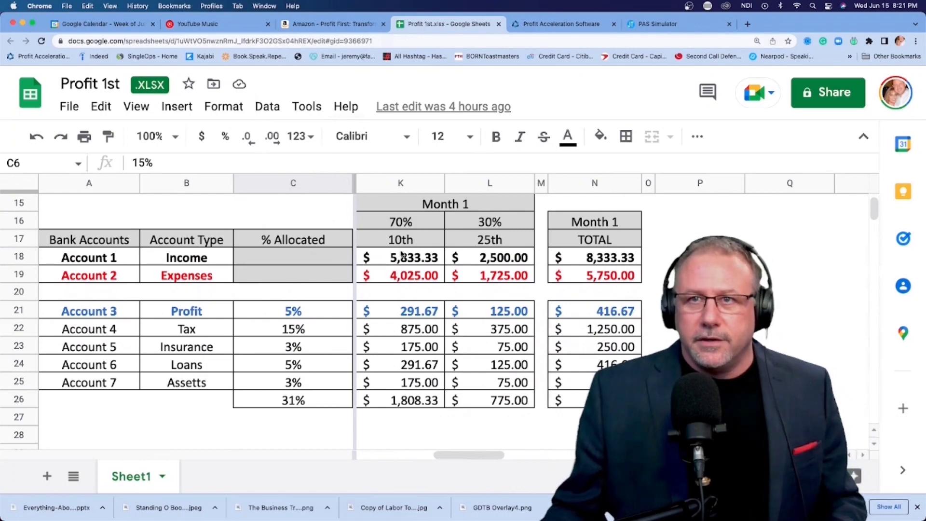
- Examine the formulas in Month 1's 10th column for the income, the account allocations and their total in K26
{"action": "left_click", "coordinate": [403, 257]}
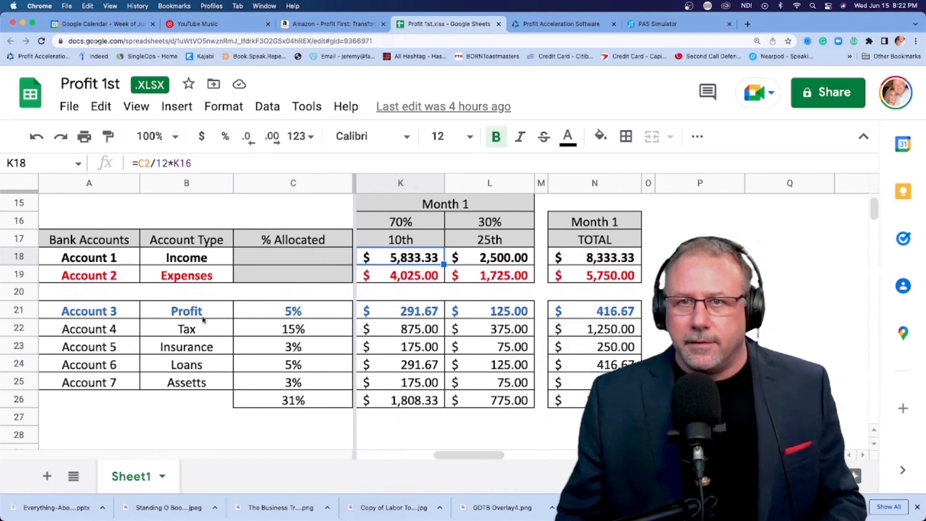
{"action": "left_click", "coordinate": [408, 313]}
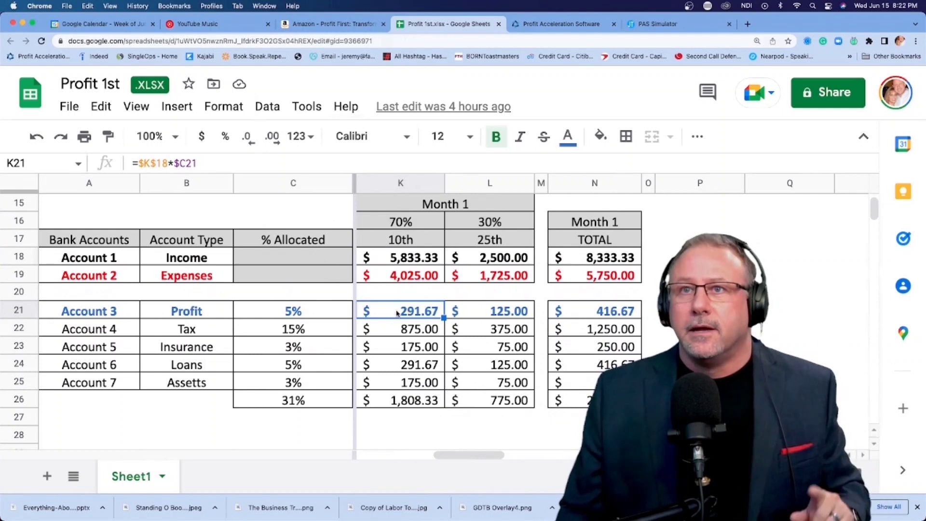
{"action": "left_click", "coordinate": [395, 259]}
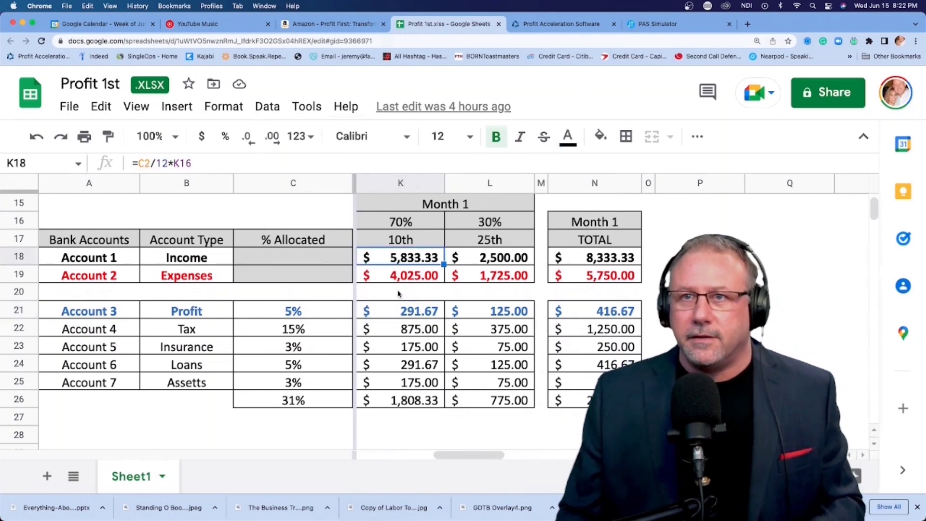
{"action": "left_click", "coordinate": [399, 309]}
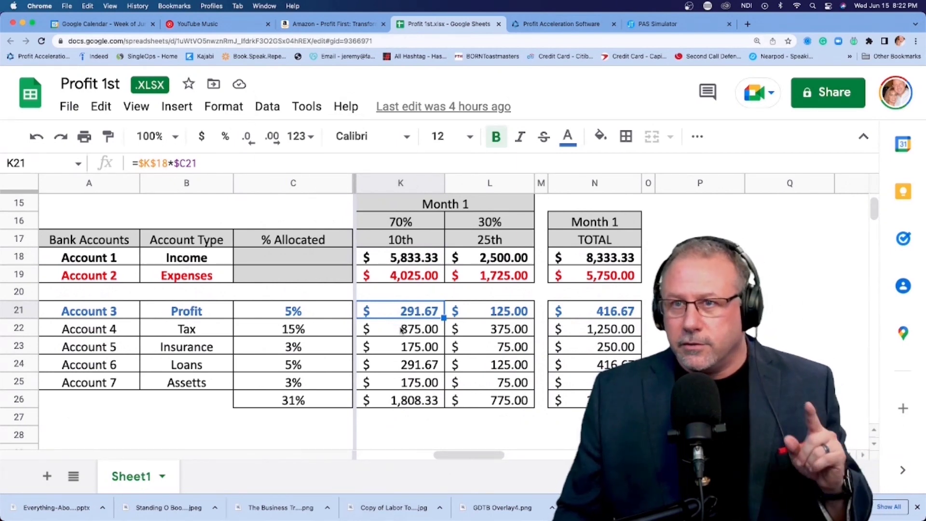
{"action": "left_click", "coordinate": [401, 329]}
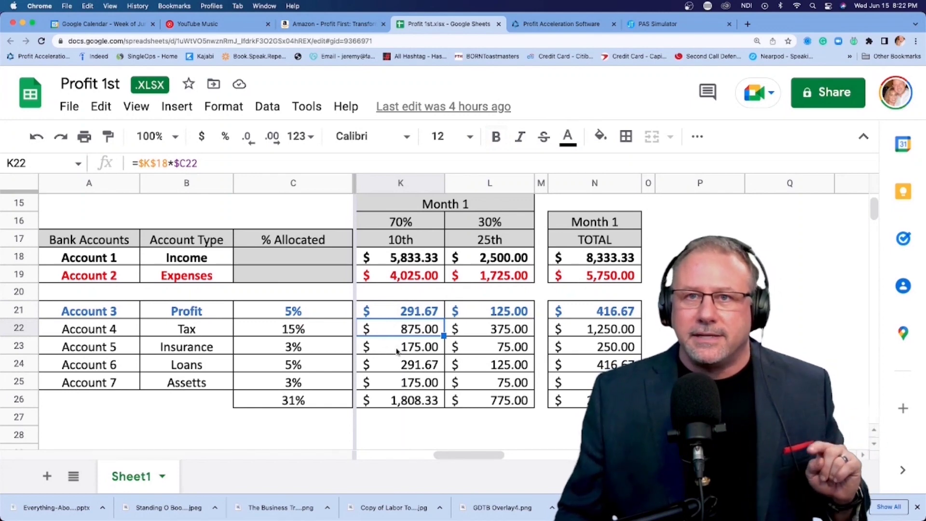
{"action": "left_click", "coordinate": [397, 351]}
{"action": "left_click", "coordinate": [428, 260]}
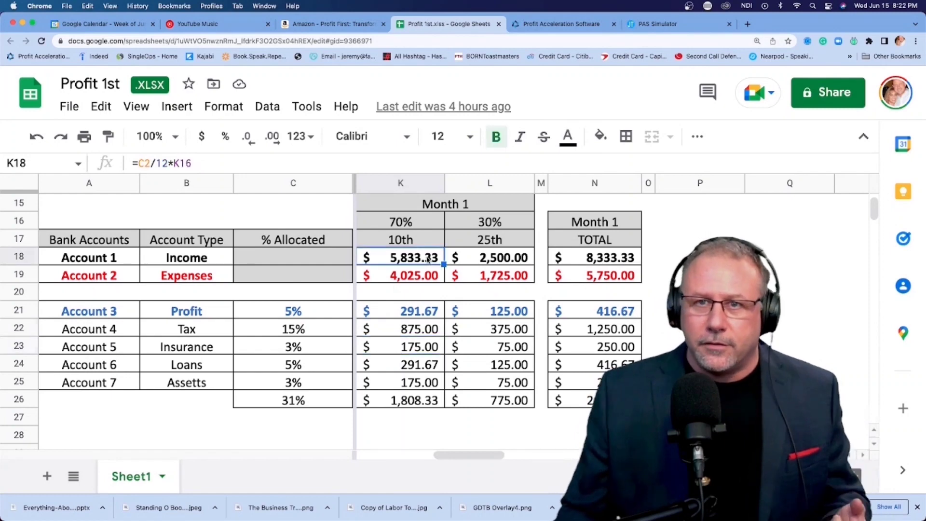
{"action": "left_click", "coordinate": [405, 382]}
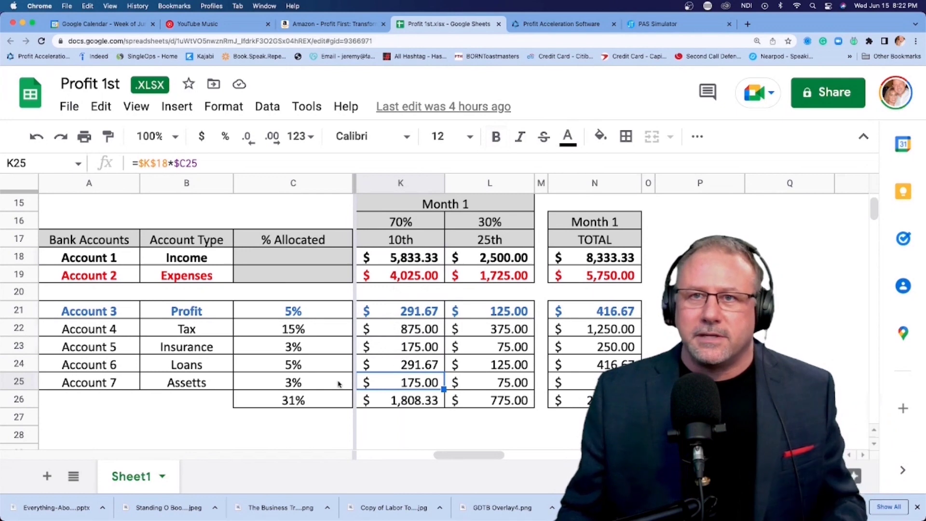
{"action": "left_click", "coordinate": [411, 364]}
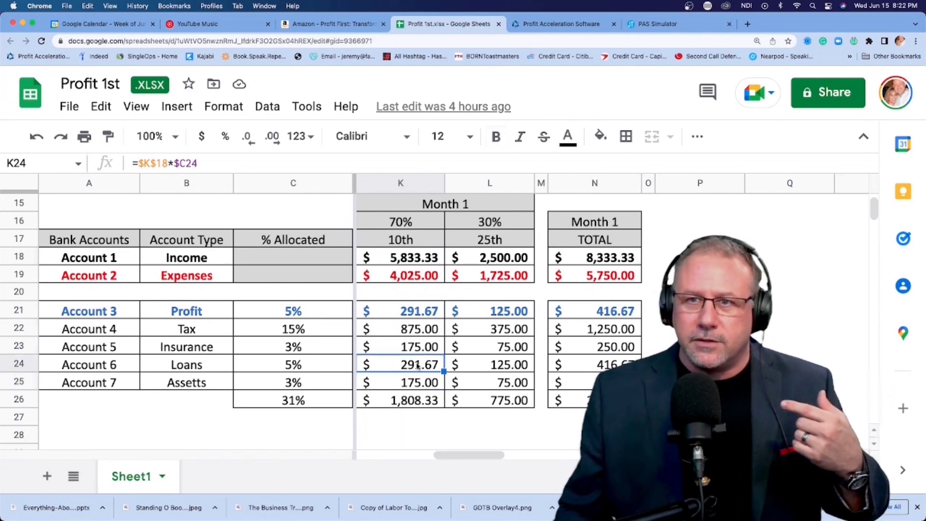
{"action": "left_click", "coordinate": [405, 385]}
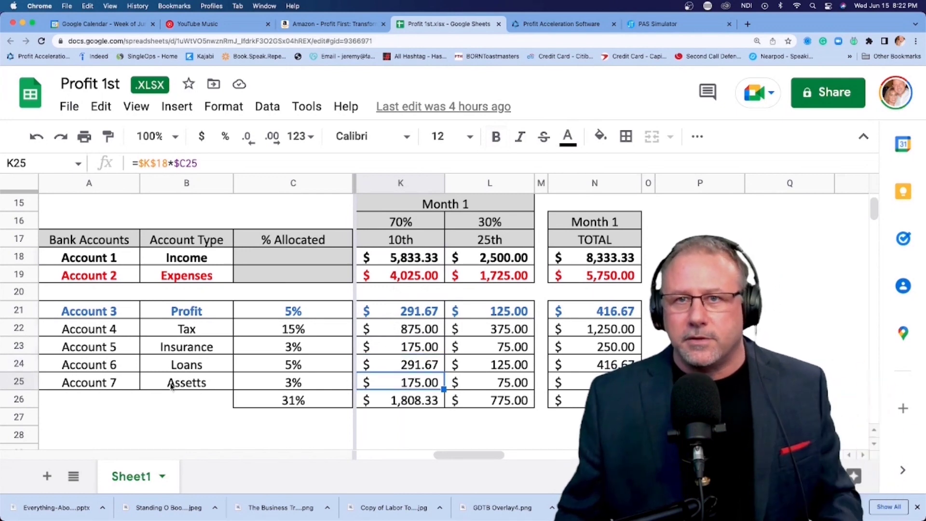
{"action": "key", "text": "Down"}
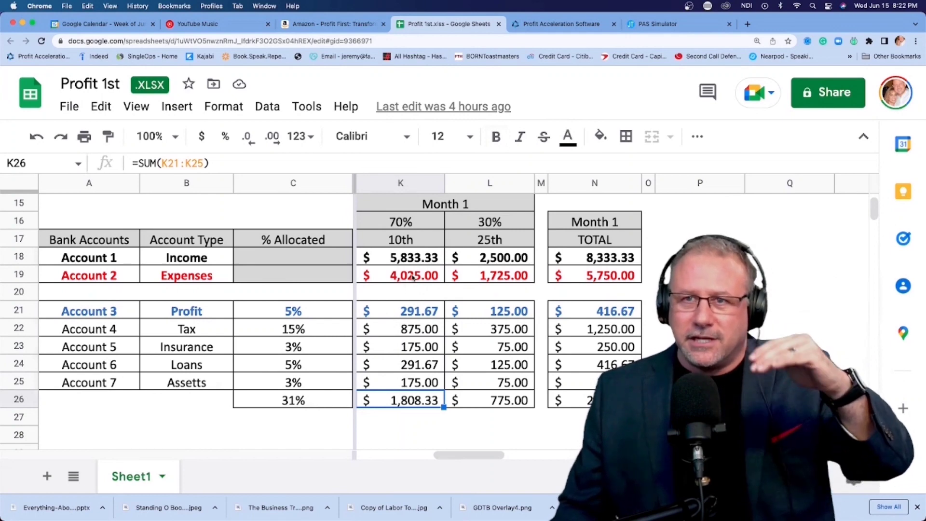
- Trace how the income of the 10th is split across the allocation accounts and what formula gives the Expenses amount
{"action": "left_click", "coordinate": [396, 261]}
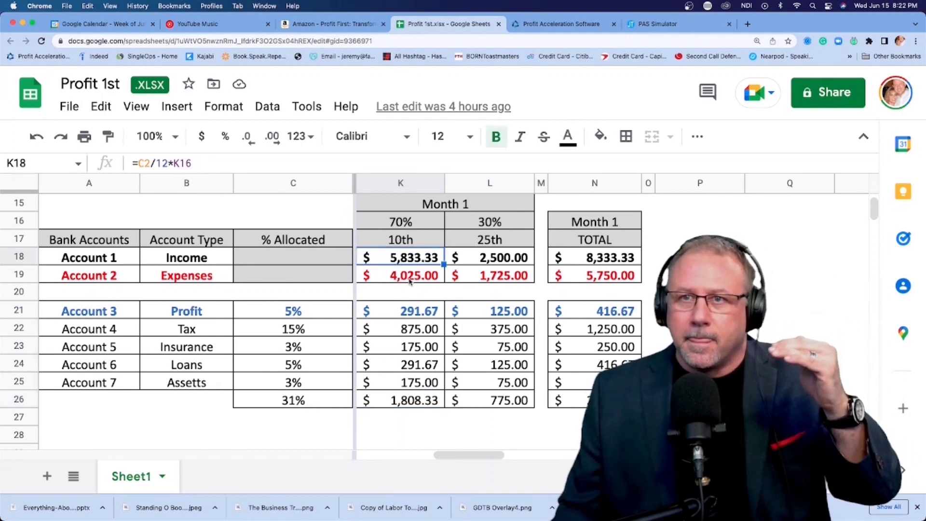
{"action": "left_click", "coordinate": [404, 311]}
{"action": "left_click", "coordinate": [407, 328]}
{"action": "left_click", "coordinate": [409, 364]}
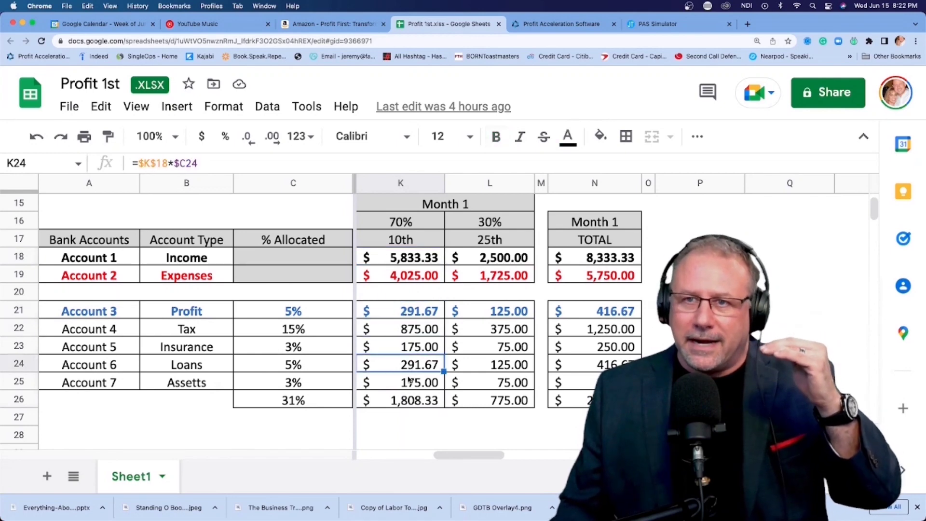
{"action": "left_click", "coordinate": [409, 382]}
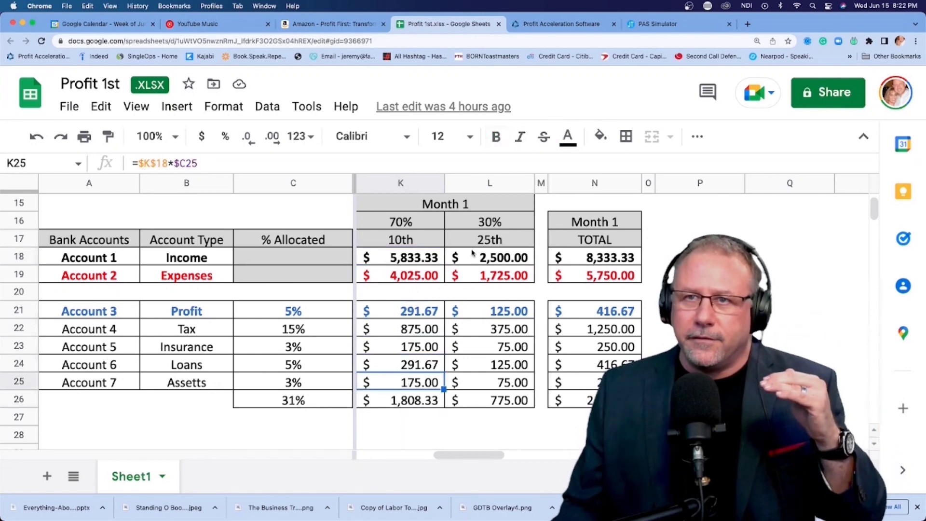
{"action": "left_click", "coordinate": [419, 260]}
{"action": "left_click", "coordinate": [416, 274]}
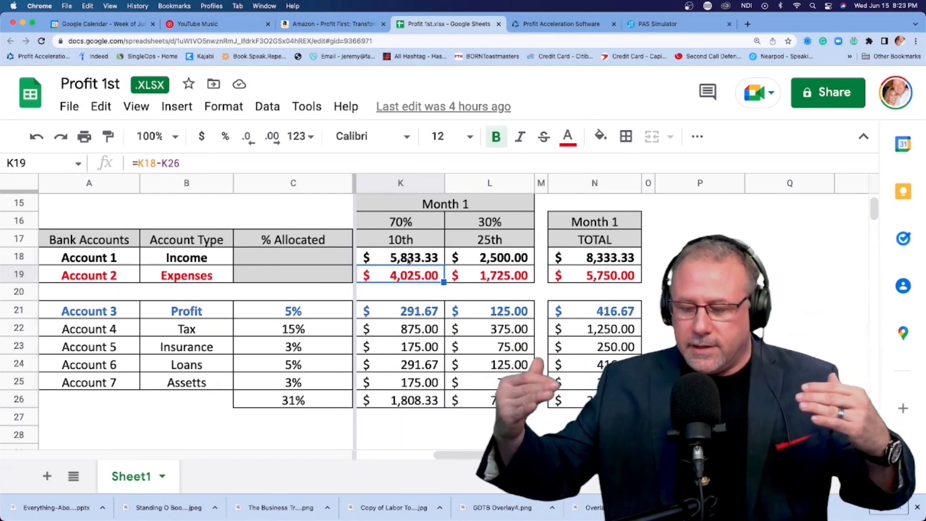
- Inspect the Month 1 income formula for the 25th and compare the 25th and 10th date headings
{"action": "left_click", "coordinate": [479, 261]}
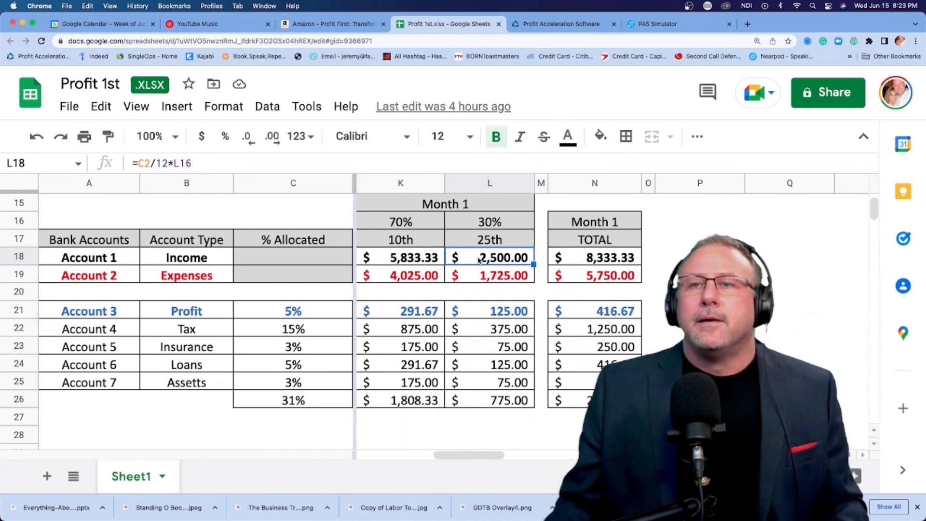
{"action": "left_click", "coordinate": [492, 242]}
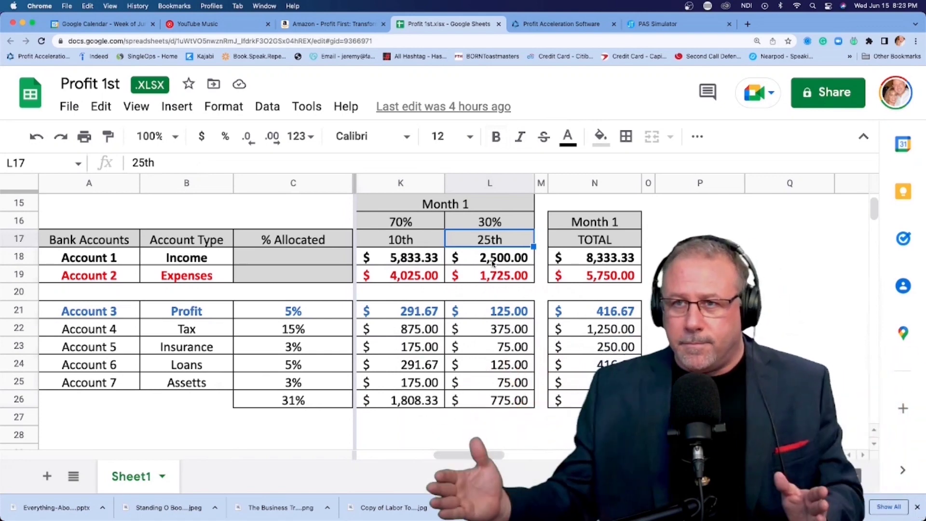
{"action": "left_click", "coordinate": [415, 245]}
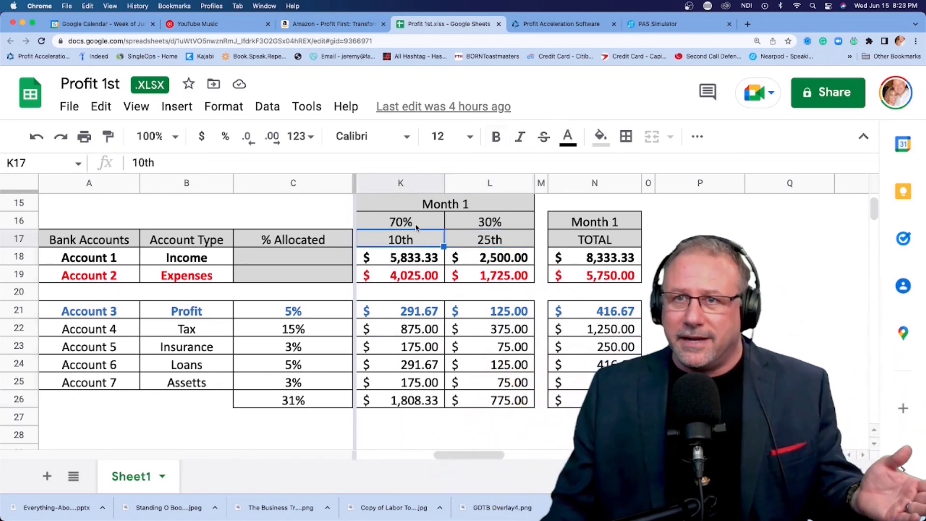
- Compare the Month 1 income percentages for the 10th and 25th and check the income formula for the 25th
{"action": "left_click", "coordinate": [418, 227]}
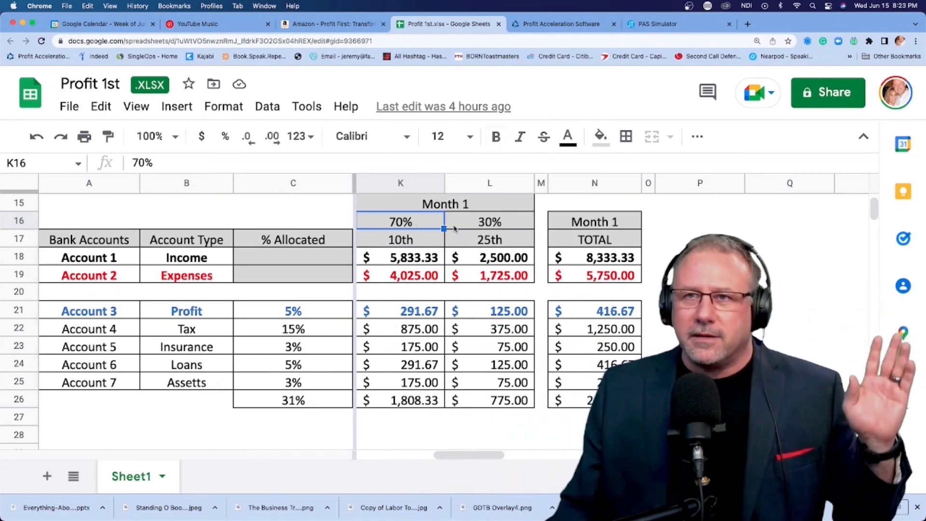
{"action": "left_click", "coordinate": [482, 224]}
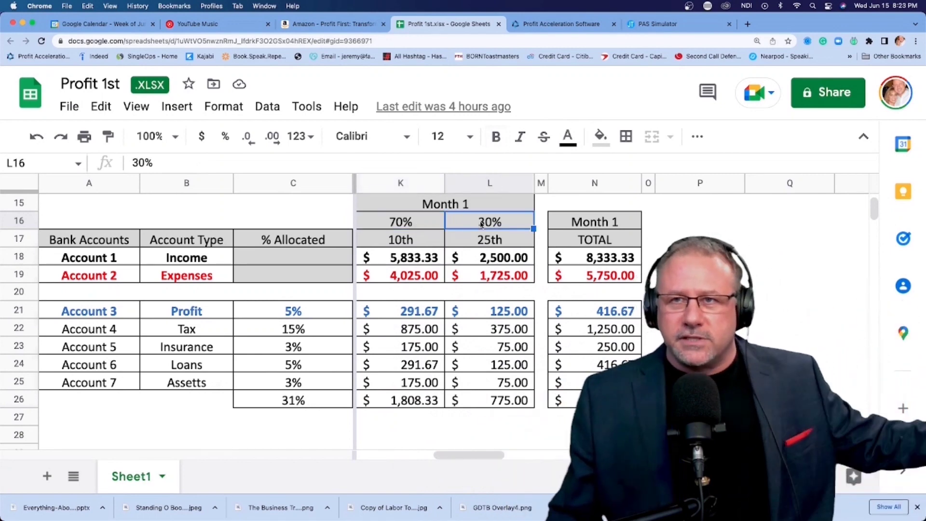
{"action": "left_click", "coordinate": [489, 259]}
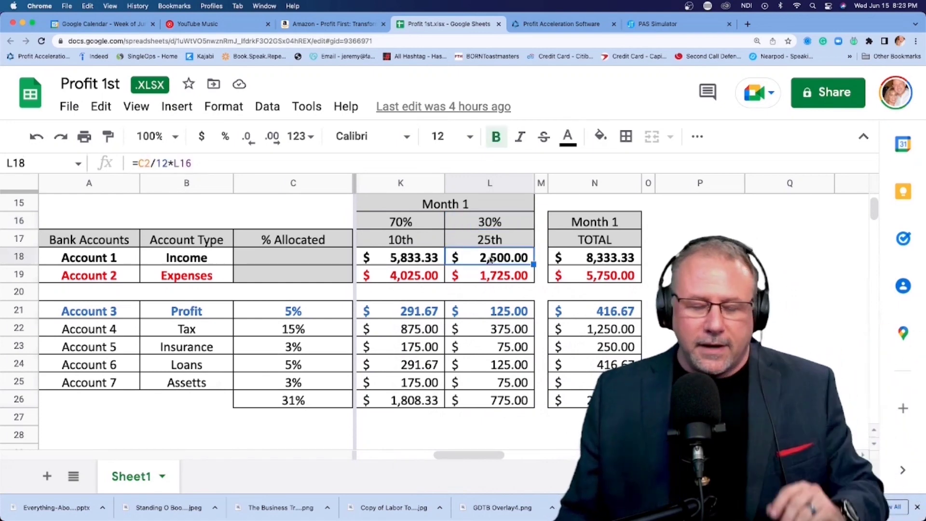
- Trace how the Month 1 income of the 25th is allocated to the Profit, Tax and Insurance accounts
{"action": "left_click", "coordinate": [505, 311]}
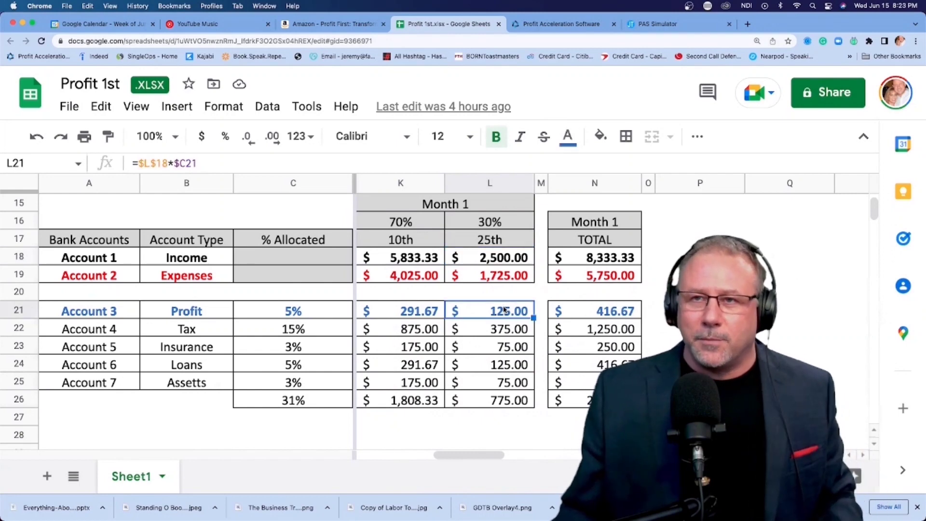
{"action": "left_click", "coordinate": [509, 266]}
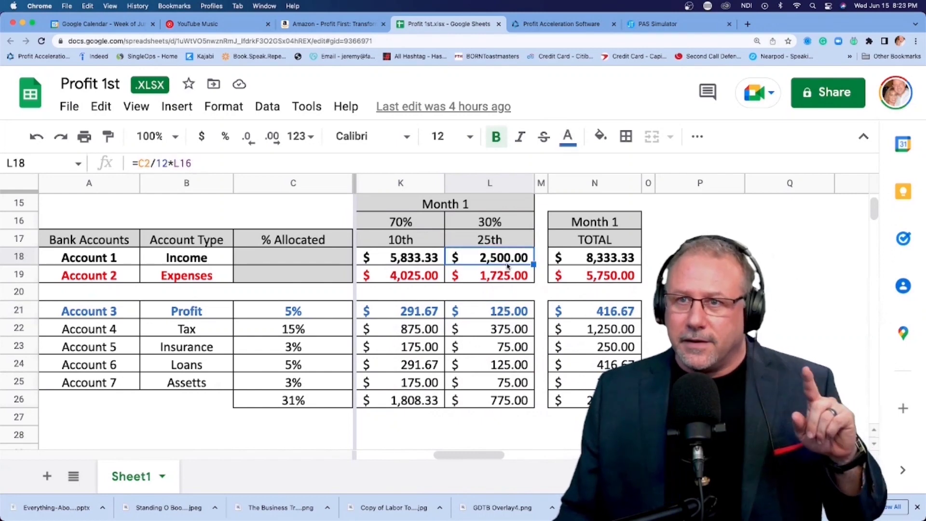
{"action": "left_click", "coordinate": [506, 329]}
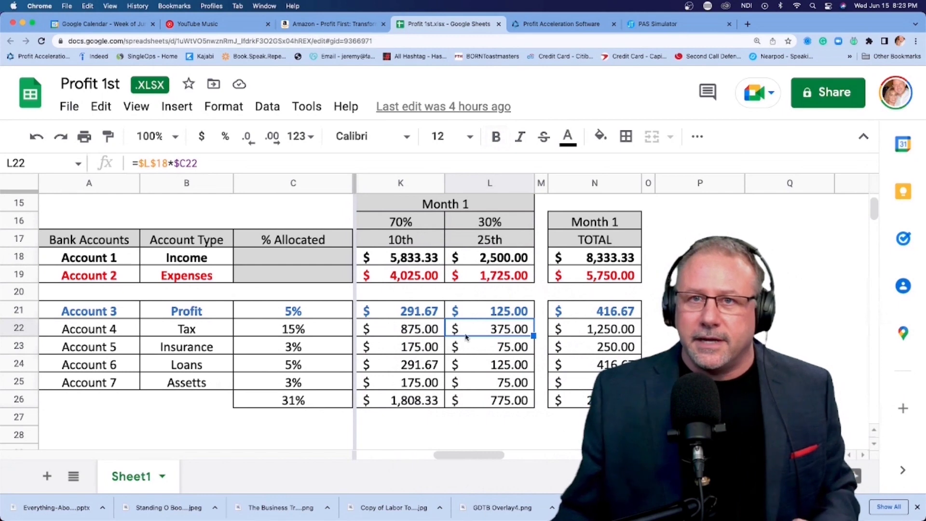
{"action": "left_click", "coordinate": [473, 262]}
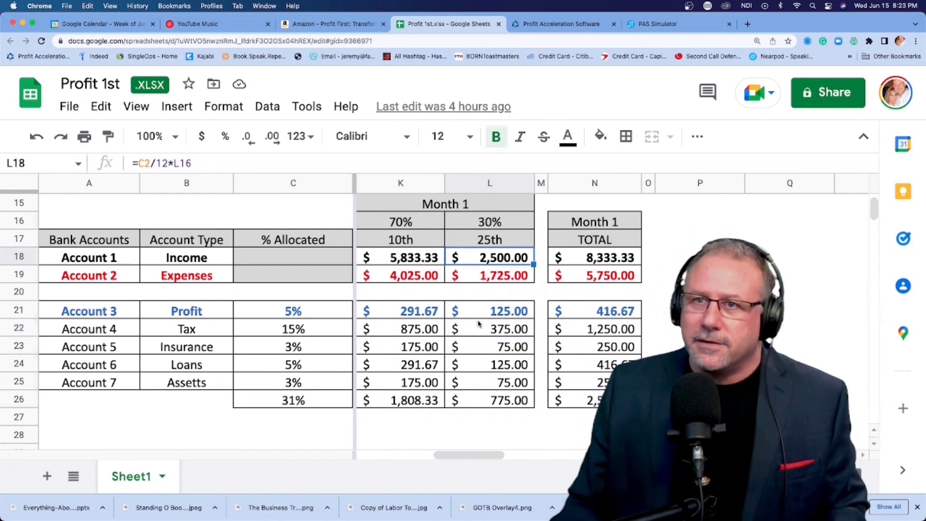
{"action": "left_click", "coordinate": [490, 351]}
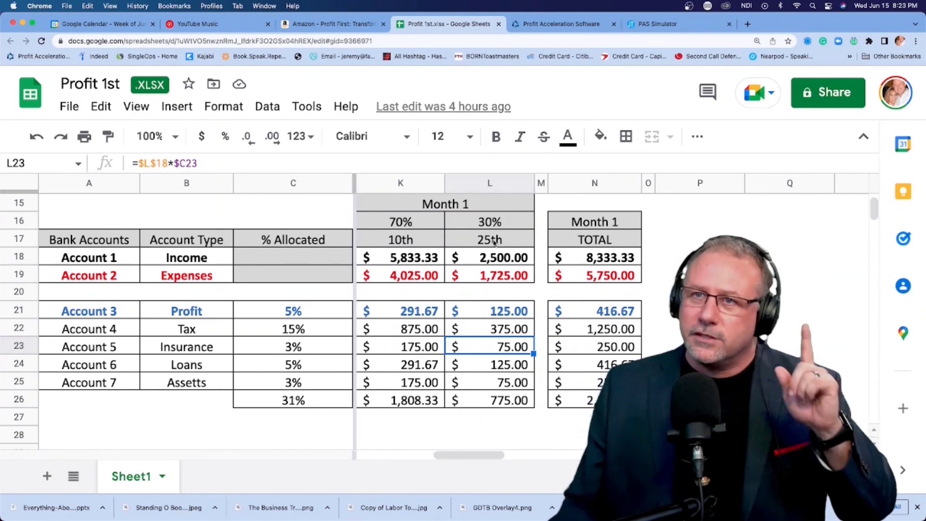
{"action": "left_click", "coordinate": [491, 257]}
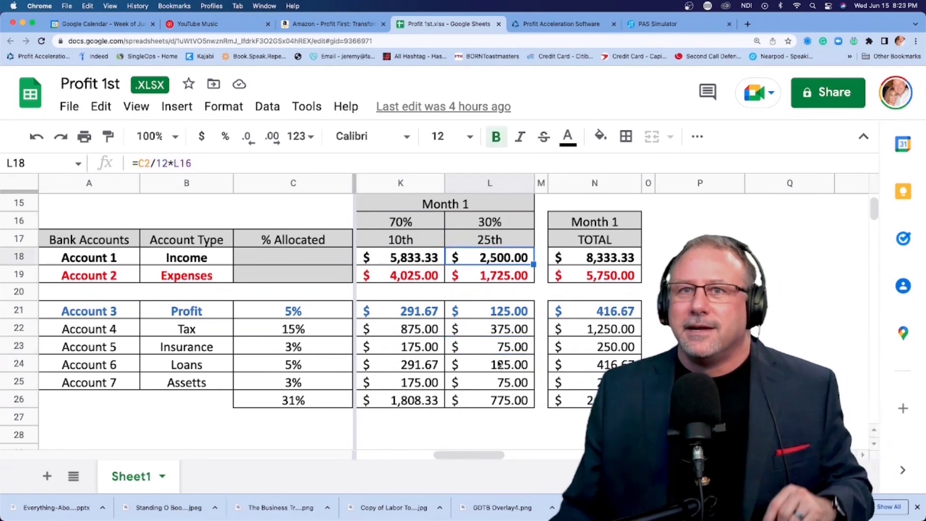
- Compare the Month 1 allocation totals for the 10th and 25th and examine how the 25th's Expenses amount is calculated
{"action": "left_click", "coordinate": [453, 401]}
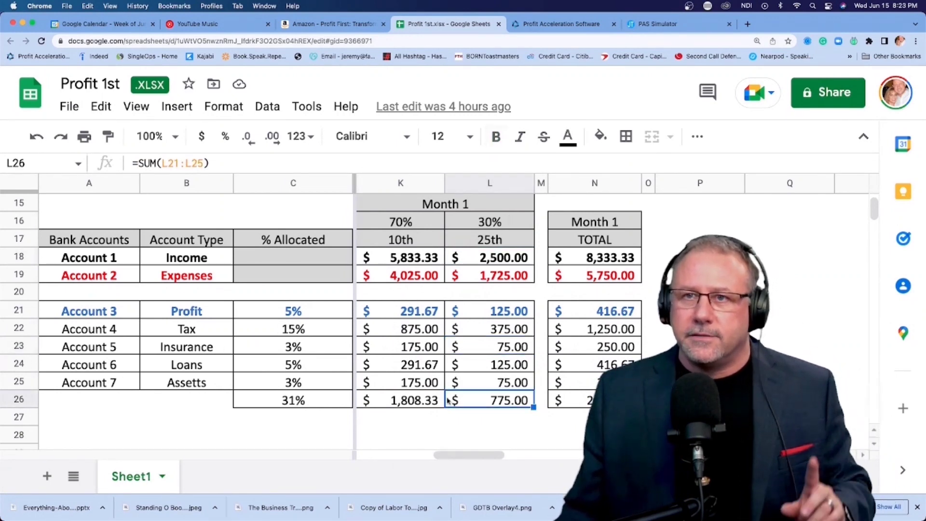
{"action": "left_click", "coordinate": [427, 403]}
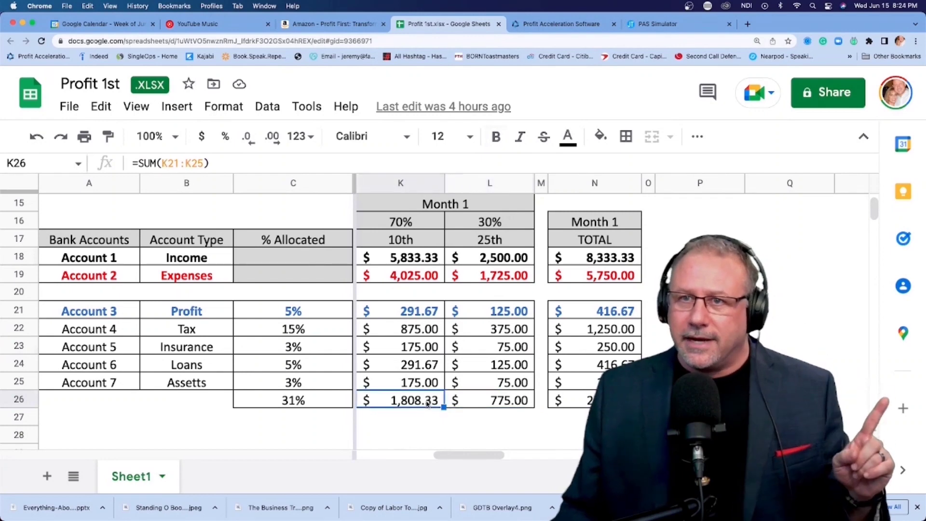
{"action": "left_click", "coordinate": [489, 404]}
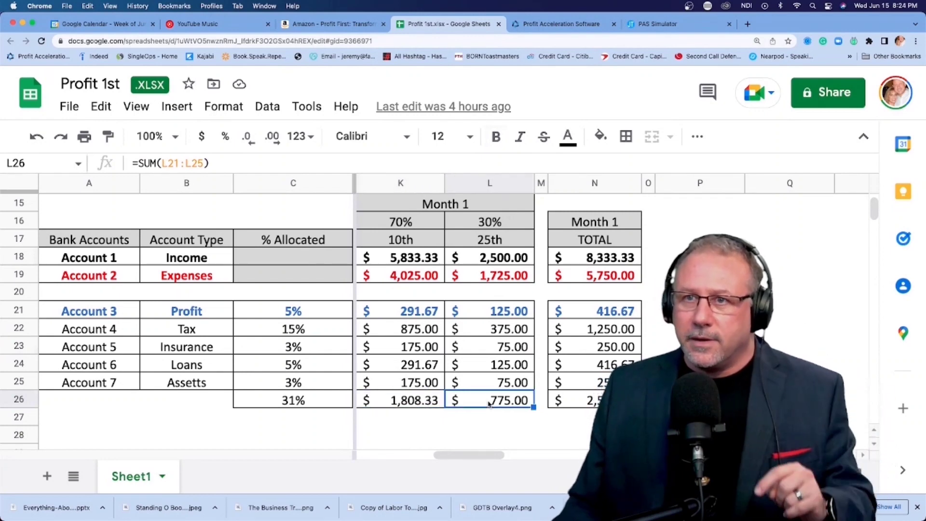
{"action": "left_click", "coordinate": [499, 257]}
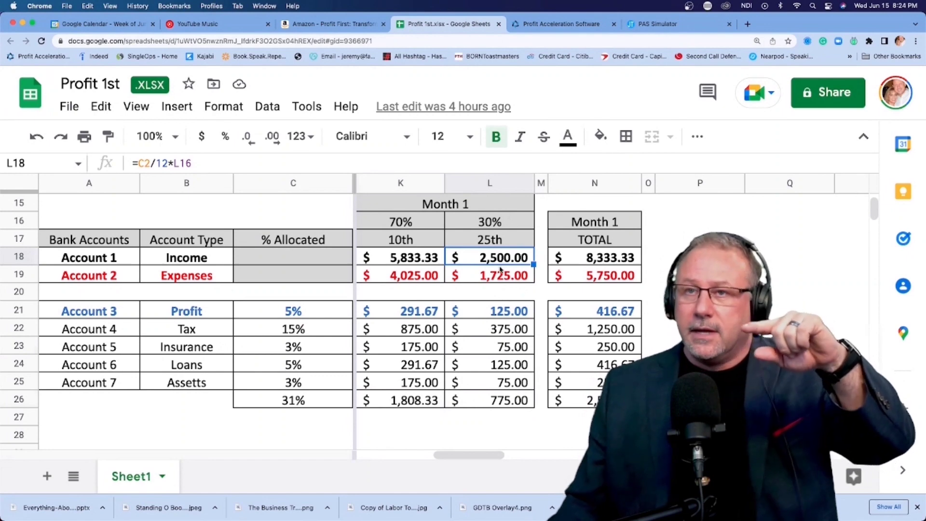
{"action": "left_click", "coordinate": [500, 274]}
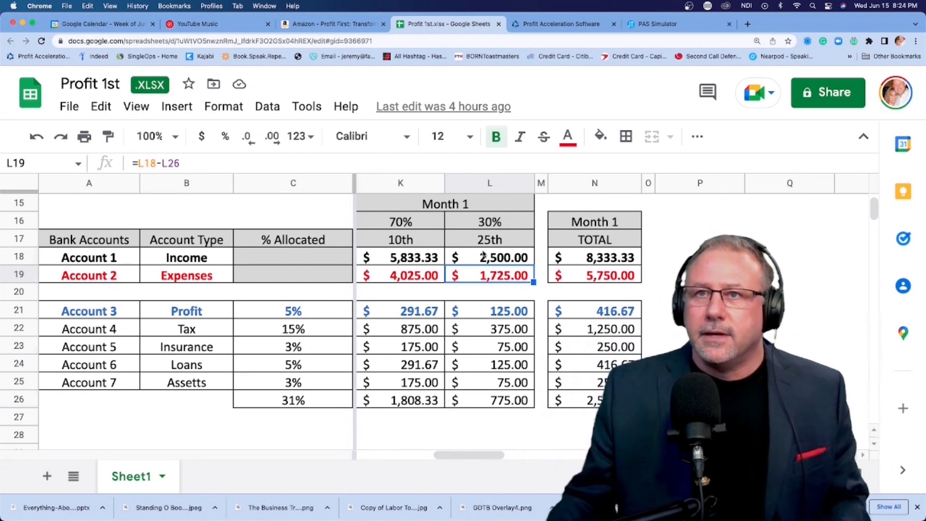
- Examine the Month 1 TOTAL column's formulas for income, the sum of the allocations and Expenses
{"action": "left_click", "coordinate": [608, 258]}
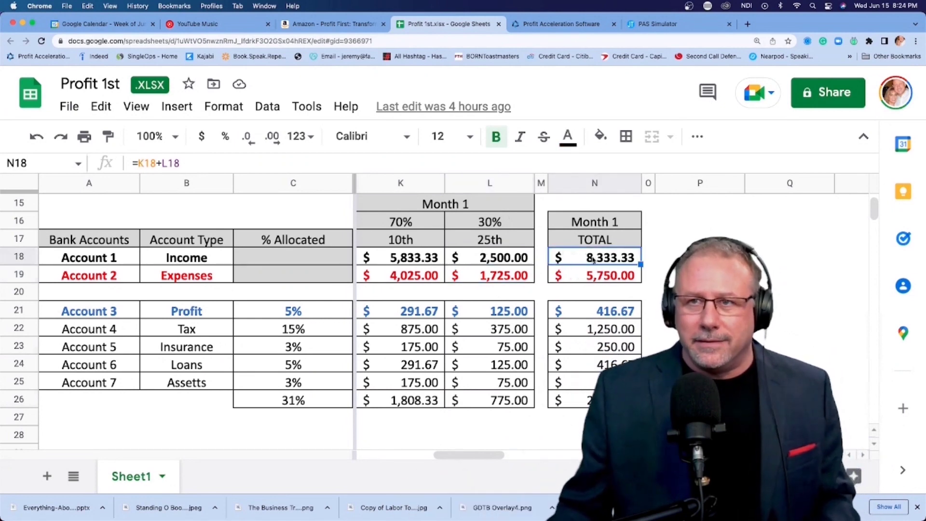
{"action": "left_click", "coordinate": [569, 400]}
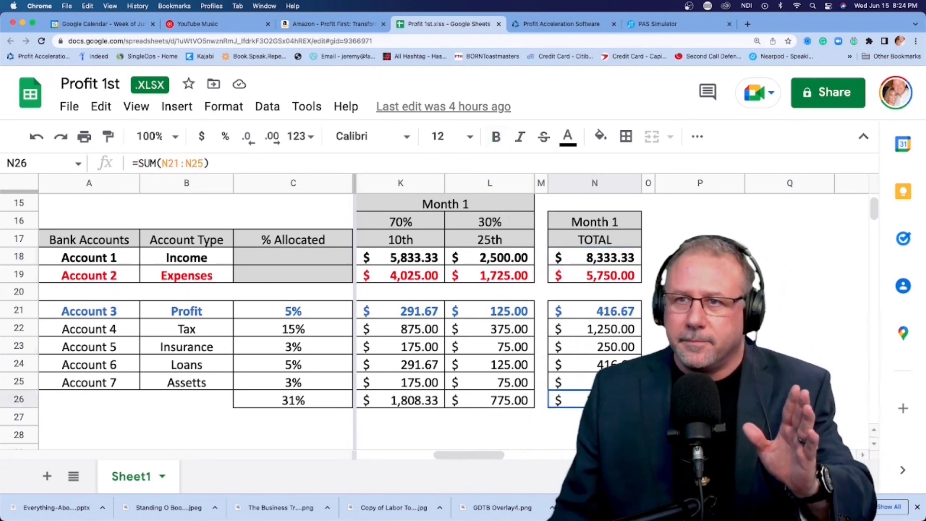
{"action": "left_click", "coordinate": [600, 278]}
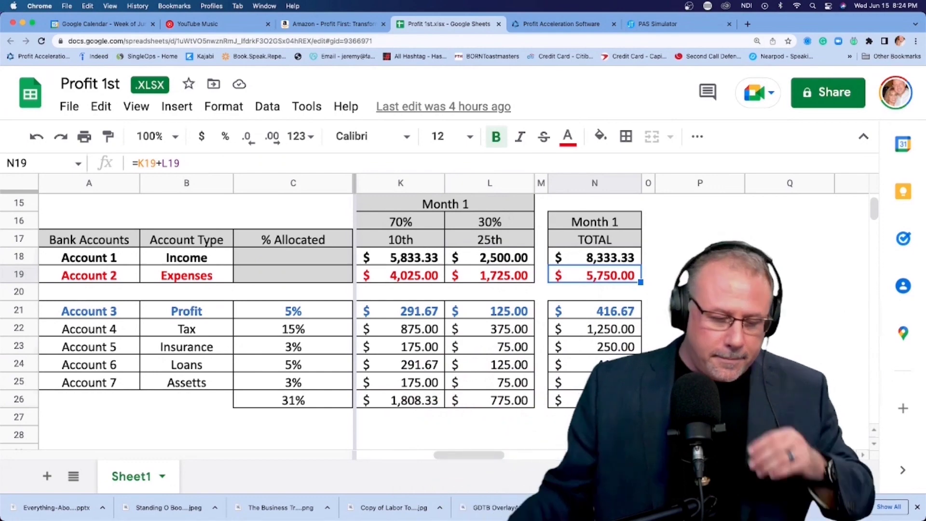
{"action": "scroll", "coordinate": [483, 314], "scroll_direction": "up", "scroll_amount": 1}
{"action": "scroll", "coordinate": [483, 314], "scroll_direction": "right", "scroll_amount": 2}
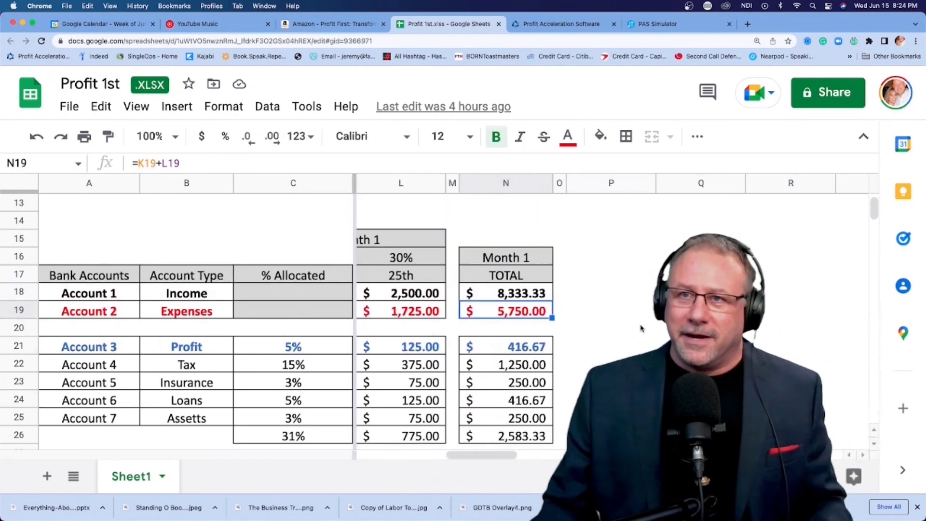
{"action": "scroll", "coordinate": [640, 328], "scroll_direction": "down", "scroll_amount": 1}
{"action": "scroll", "coordinate": [641, 328], "scroll_direction": "left", "scroll_amount": 2}
{"action": "scroll", "coordinate": [640, 328], "scroll_direction": "right", "scroll_amount": 1}
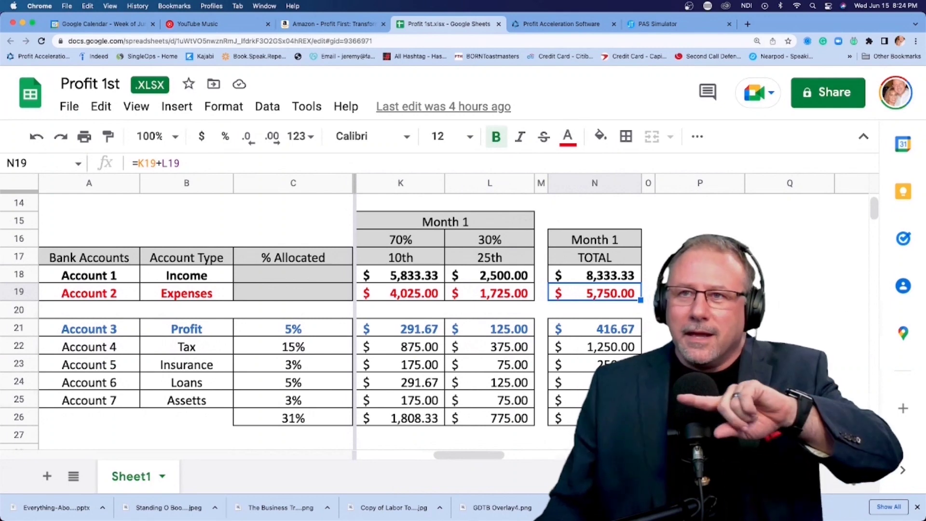
- Review the Month 2 table's income, account allocations and Expenses for both the 10th and the 25th
{"action": "scroll", "coordinate": [640, 328], "scroll_direction": "right", "scroll_amount": 4}
{"action": "scroll", "coordinate": [640, 328], "scroll_direction": "right", "scroll_amount": 5}
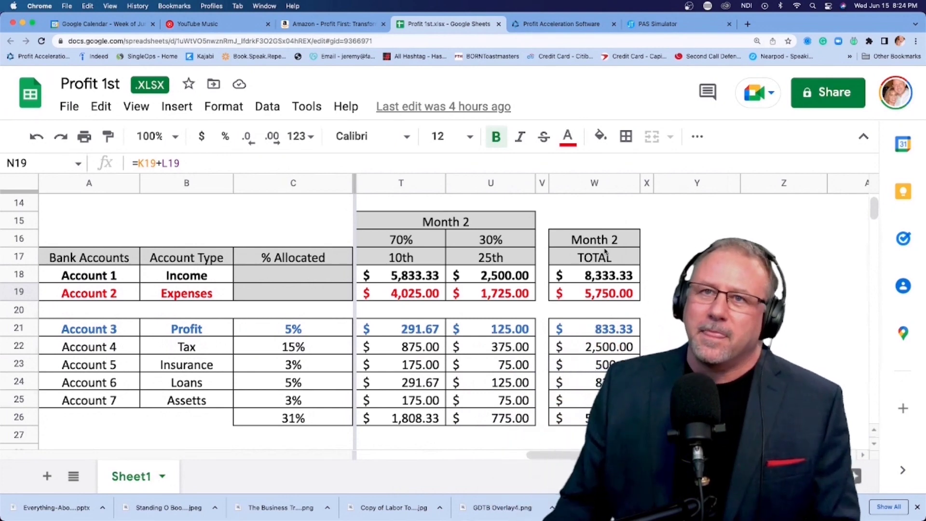
{"action": "left_click", "coordinate": [402, 262]}
{"action": "left_click_drag", "start_coordinate": [400, 330], "coordinate": [398, 402]}
{"action": "left_click", "coordinate": [481, 278]}
{"action": "left_click_drag", "start_coordinate": [485, 325], "coordinate": [489, 401]}
{"action": "left_click", "coordinate": [435, 279]}
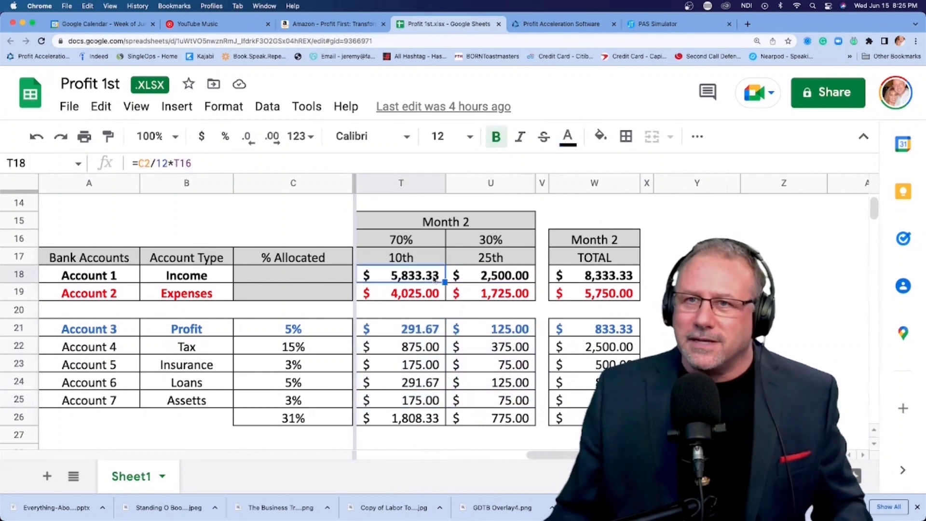
{"action": "left_click", "coordinate": [471, 284]}
{"action": "left_click", "coordinate": [423, 295]}
{"action": "left_click", "coordinate": [489, 296]}
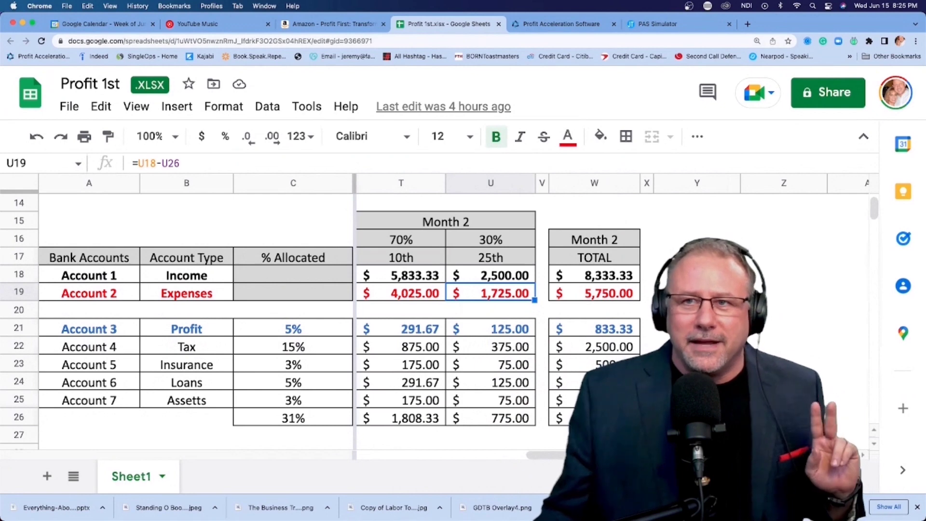
- Review Month 3's account allocations for the 10th and the income formula for the 25th
{"action": "scroll", "coordinate": [612, 314], "scroll_direction": "right", "scroll_amount": 10}
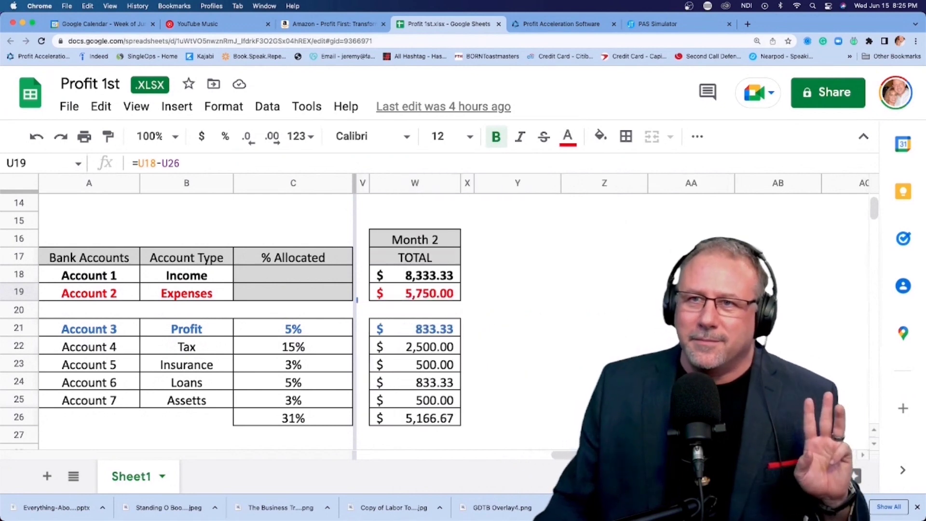
{"action": "scroll", "coordinate": [613, 313], "scroll_direction": "right", "scroll_amount": 2}
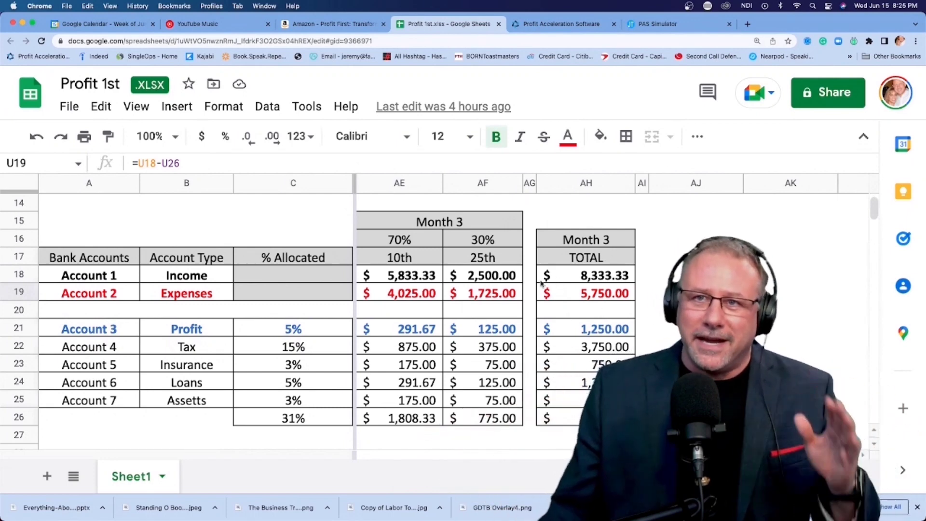
{"action": "left_click_drag", "start_coordinate": [413, 329], "coordinate": [415, 396]}
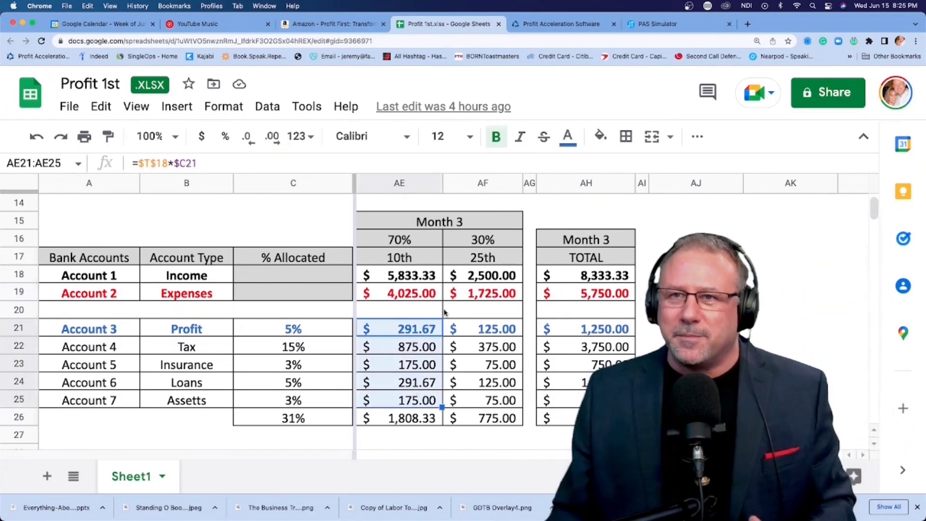
{"action": "left_click", "coordinate": [471, 282]}
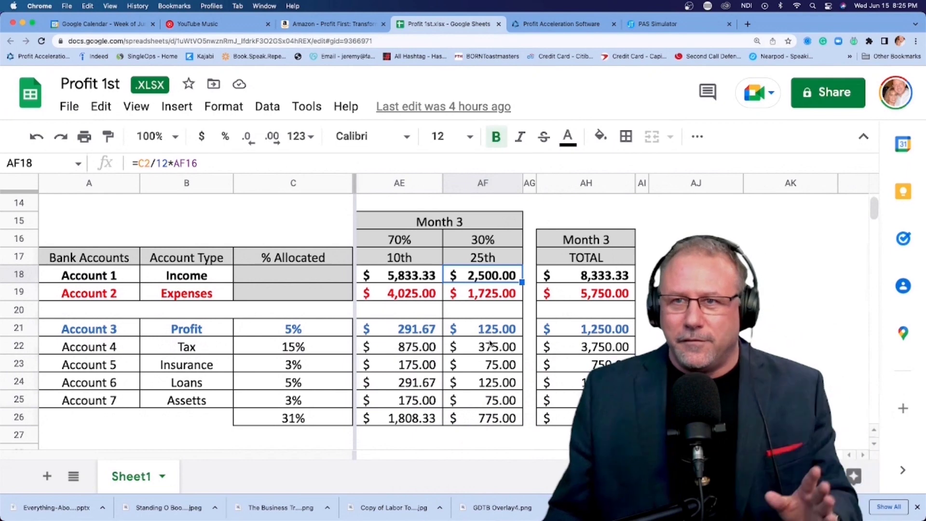
- Review the Month 12 TOTAL column's account allocations from Profit to Assetts and the formula for their sum
{"action": "scroll", "coordinate": [622, 350], "scroll_direction": "right", "scroll_amount": 10}
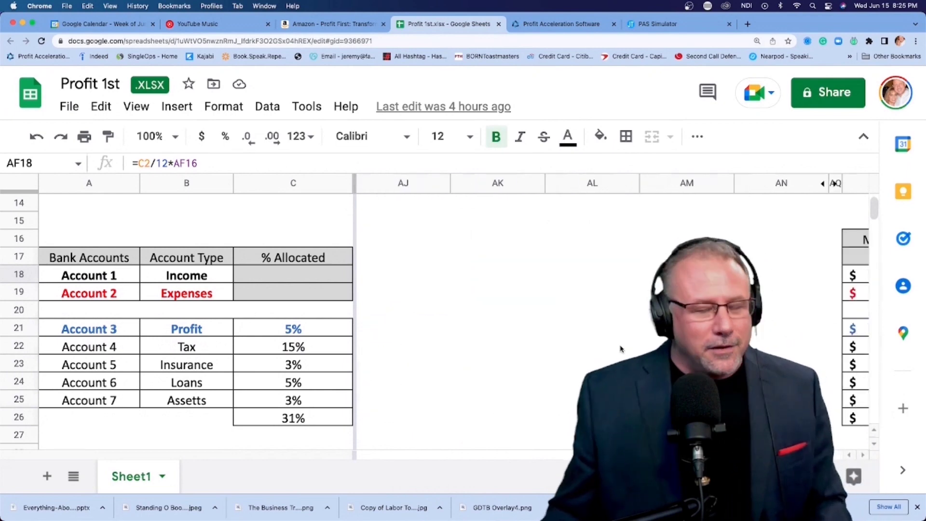
{"action": "scroll", "coordinate": [622, 350], "scroll_direction": "right", "scroll_amount": 4}
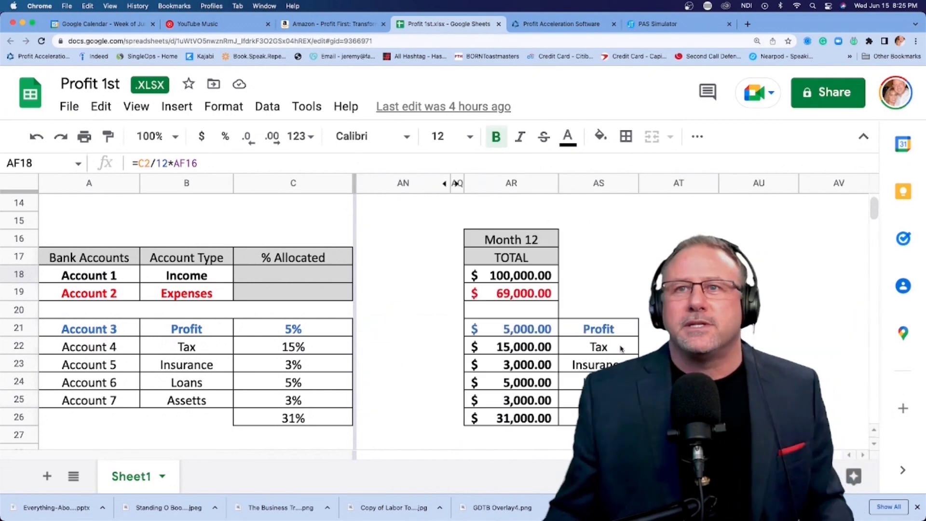
{"action": "scroll", "coordinate": [621, 349], "scroll_direction": "right", "scroll_amount": 2}
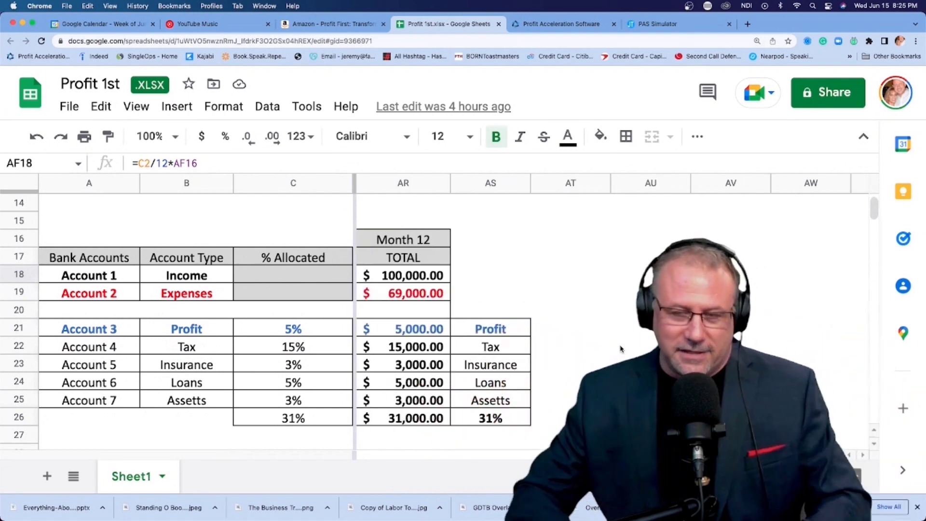
{"action": "left_click_drag", "start_coordinate": [408, 333], "coordinate": [413, 399]}
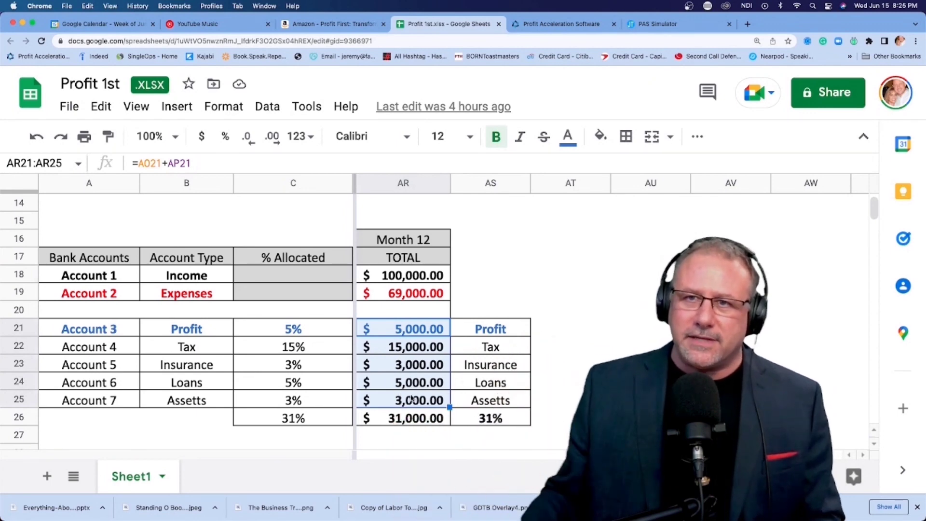
{"action": "left_click", "coordinate": [408, 417]}
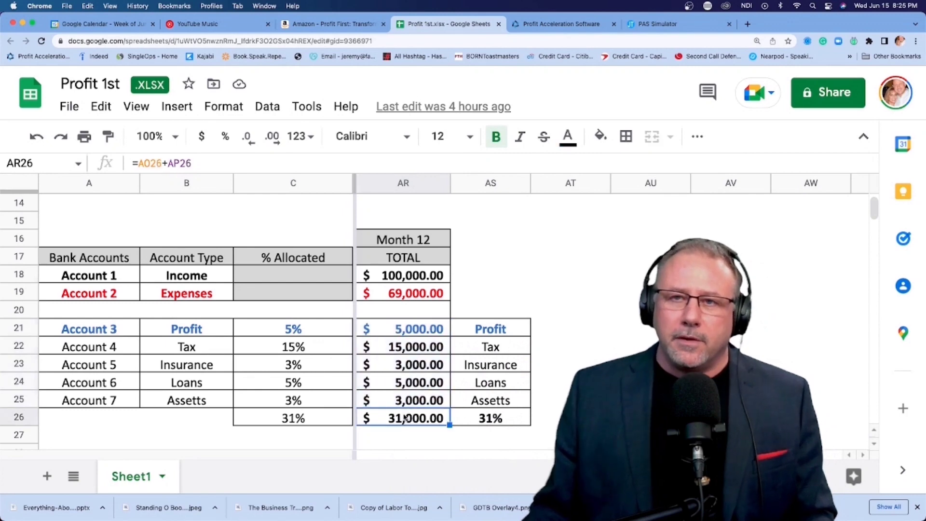
- Inspect the Month 12 TOTAL formulas for Profit and Expenses, finishing on the Profit amount in AR21
{"action": "left_click", "coordinate": [418, 331]}
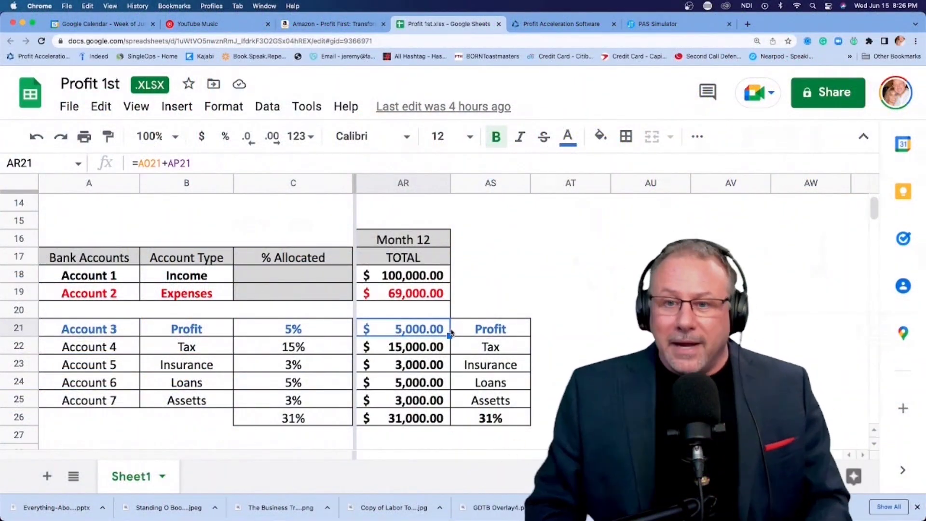
{"action": "left_click", "coordinate": [420, 293]}
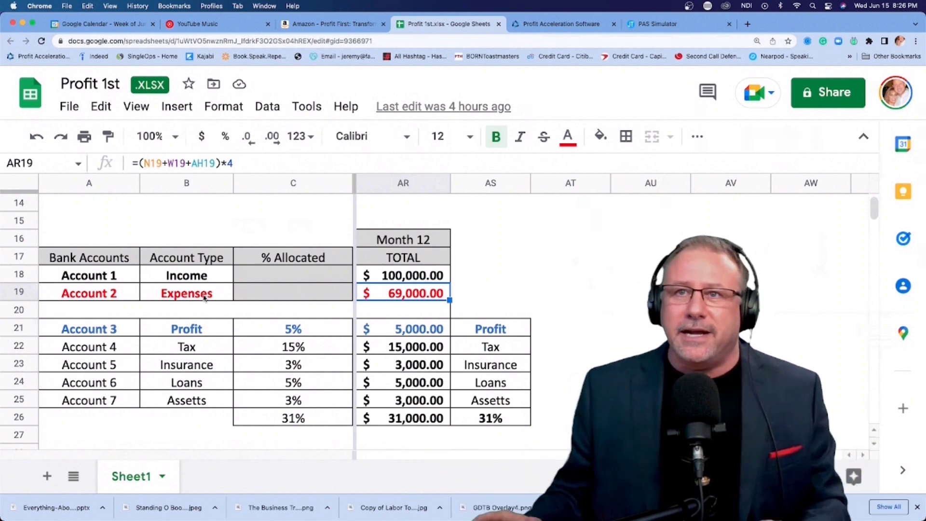
{"action": "right_click", "coordinate": [421, 333]}
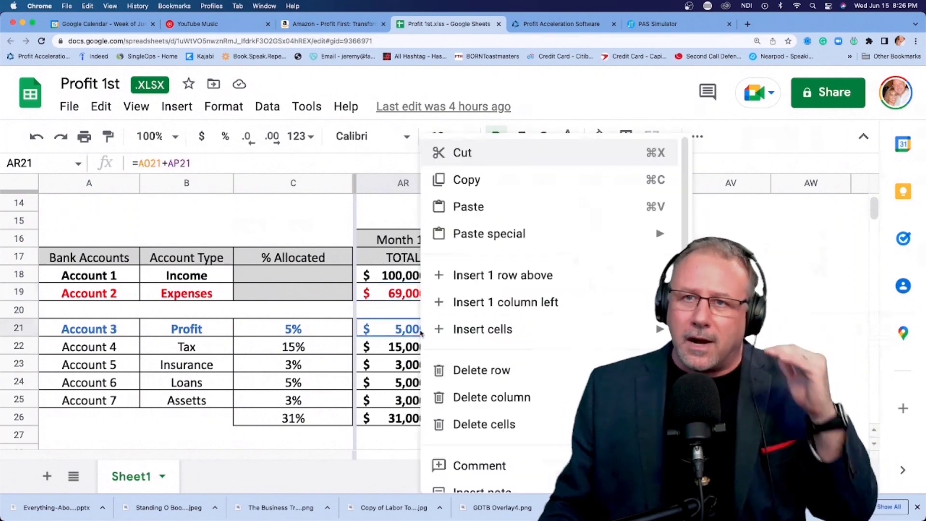
{"action": "left_click", "coordinate": [409, 333]}
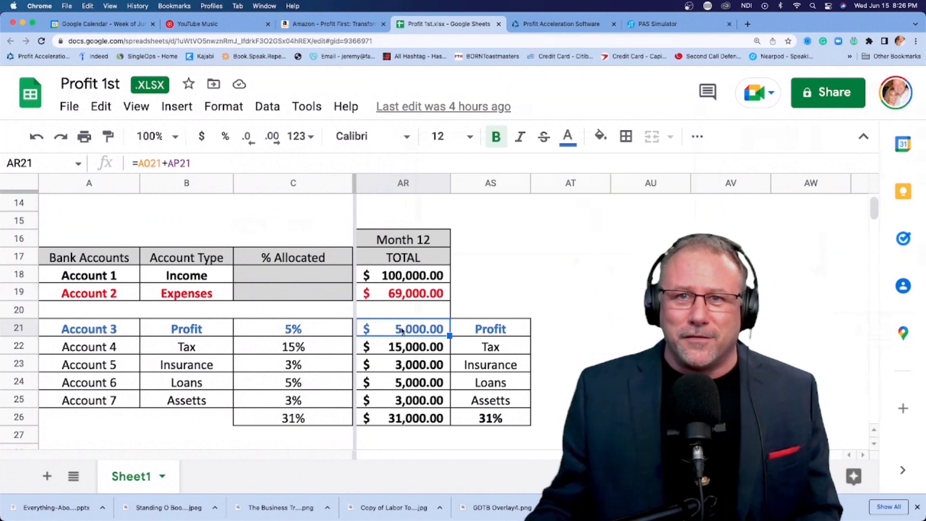
- Check the Month 12 Expenses total, and set the Profit account's allocation in C21 to 15%
{"action": "left_click", "coordinate": [410, 296]}
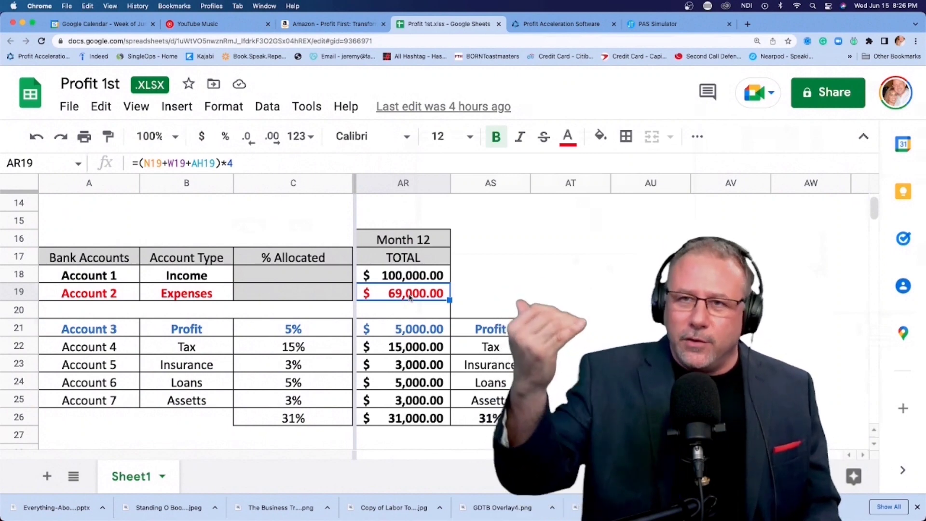
{"action": "left_click", "coordinate": [306, 326]}
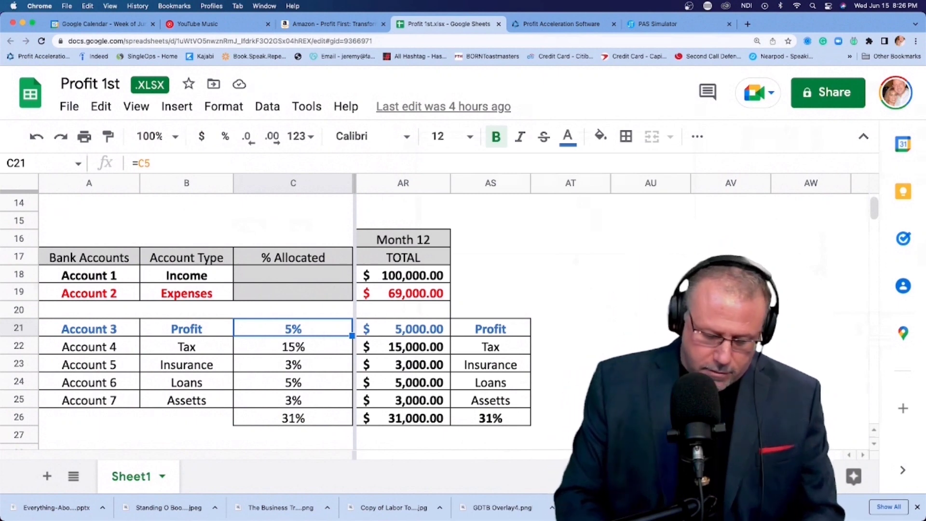
{"action": "type", "text": "15"}
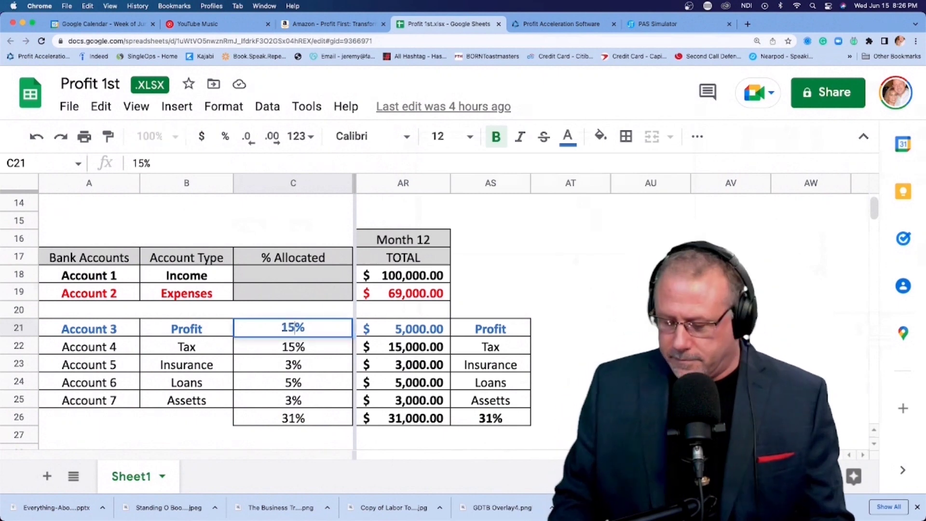
{"action": "key", "text": "Return"}
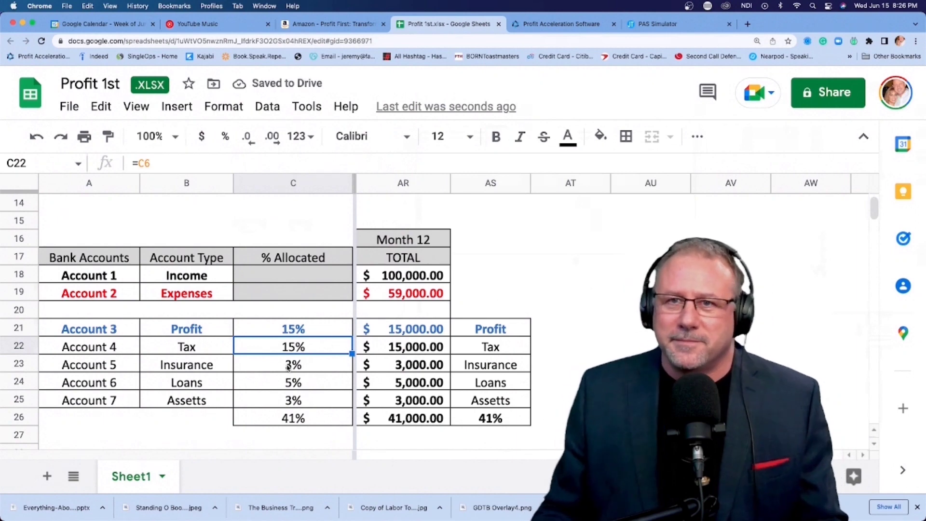
- Set the Assetts account's allocation in C25 to 6%
{"action": "left_click", "coordinate": [287, 404]}
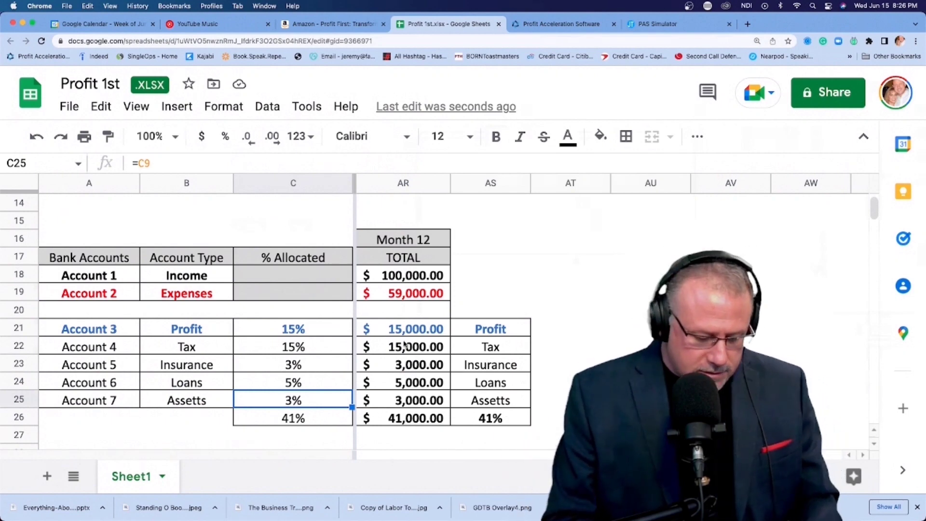
{"action": "type", "text": "6"}
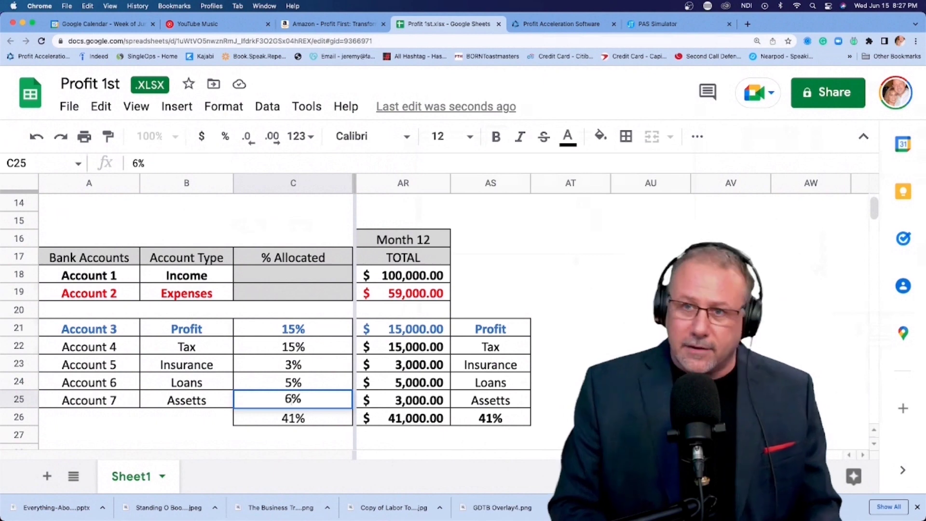
{"action": "key", "text": "Return"}
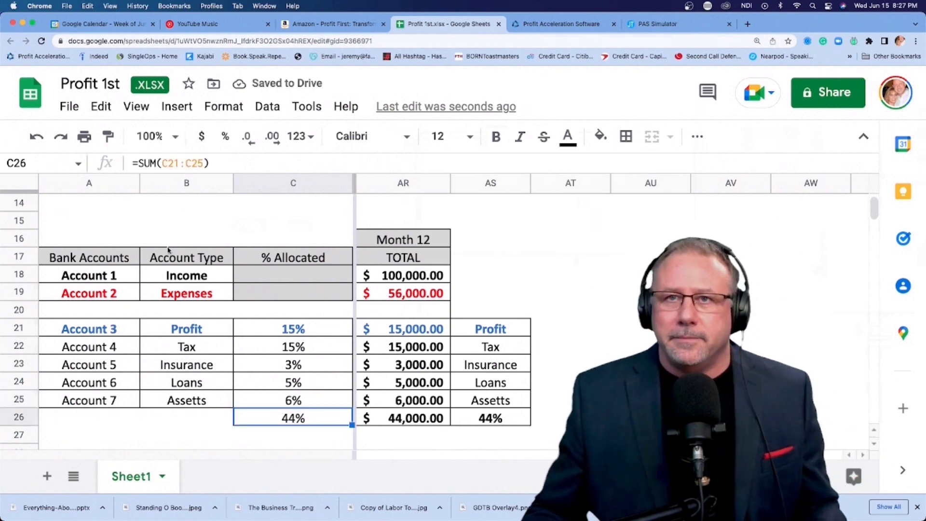
- Move the Income amount from C2 to AR15, directly above the Month 12 heading
{"action": "scroll", "coordinate": [182, 237], "scroll_direction": "up", "scroll_amount": 5}
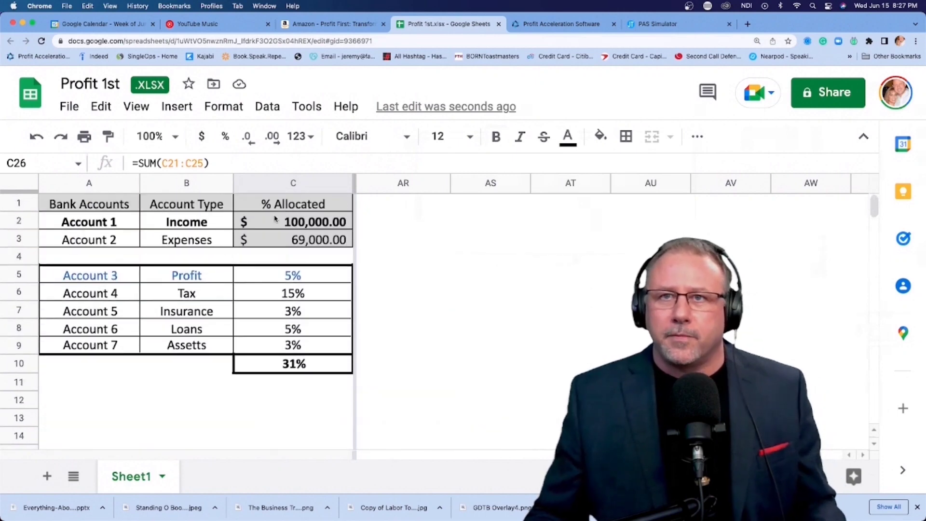
{"action": "left_click", "coordinate": [284, 223]}
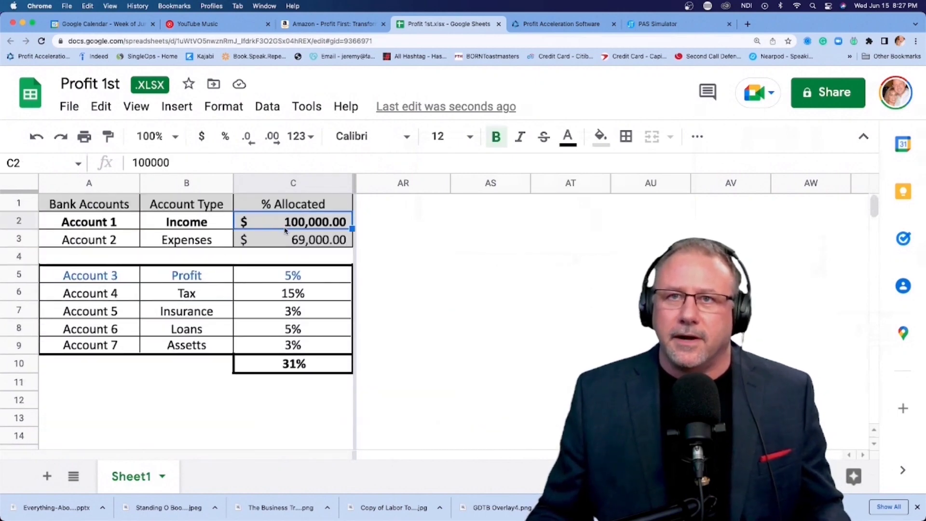
{"action": "left_click_drag", "start_coordinate": [353, 230], "coordinate": [622, 345]}
{"action": "scroll", "coordinate": [449, 220], "scroll_direction": "right", "scroll_amount": 4}
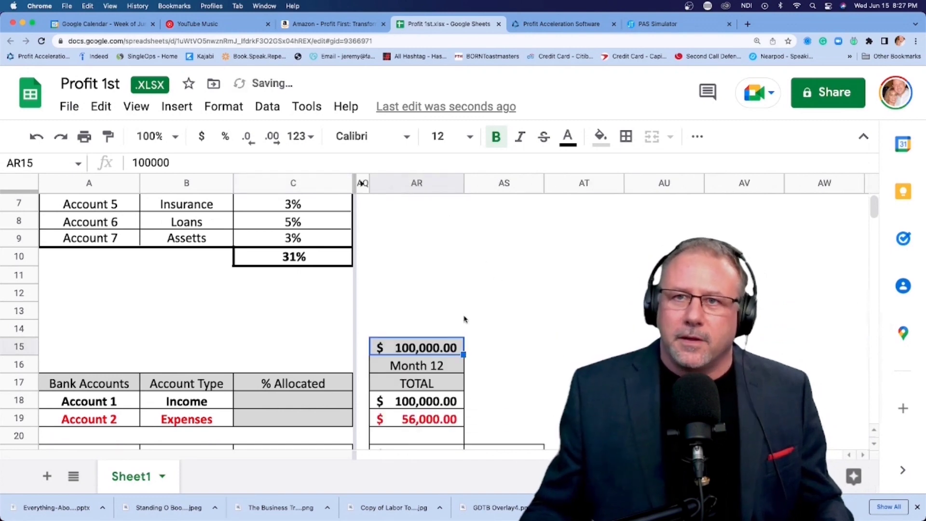
- Set the income amount in AR15 to 250000 and check the Month 12 Profit total
{"action": "scroll", "coordinate": [465, 319], "scroll_direction": "down", "scroll_amount": 3}
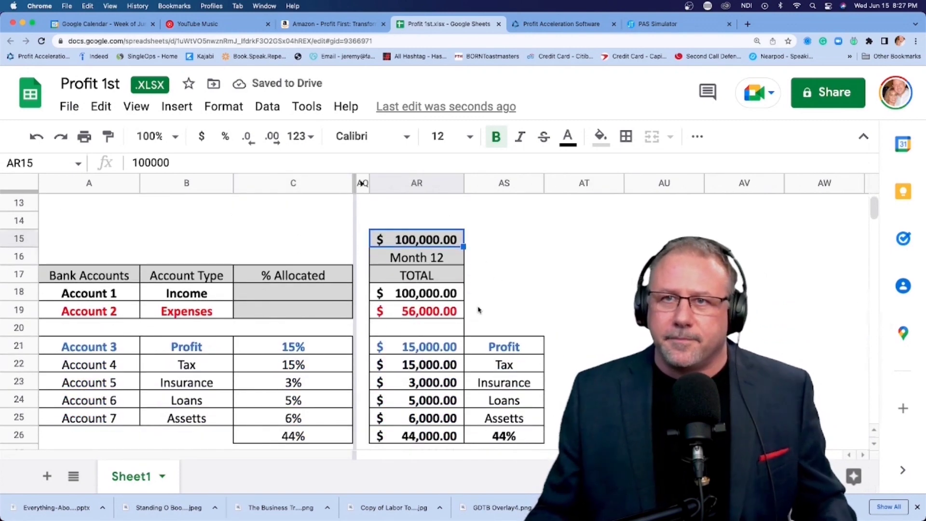
{"action": "scroll", "coordinate": [479, 309], "scroll_direction": "down", "scroll_amount": 1}
{"action": "type", "text": "250000"}
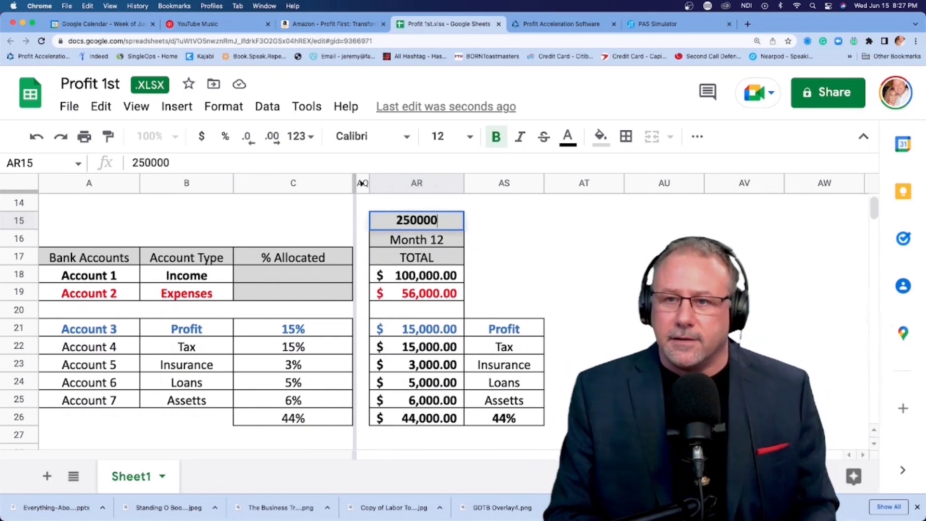
{"action": "key", "text": "Return"}
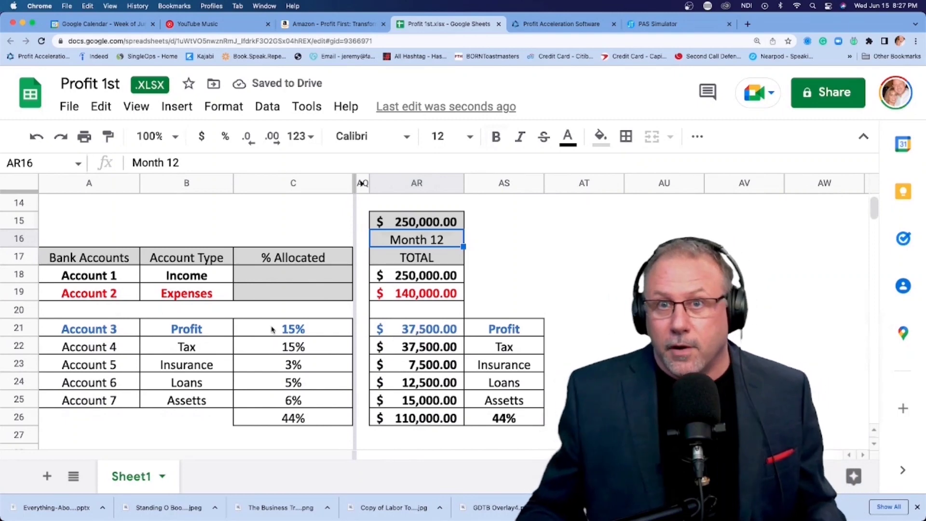
{"action": "left_click", "coordinate": [428, 331]}
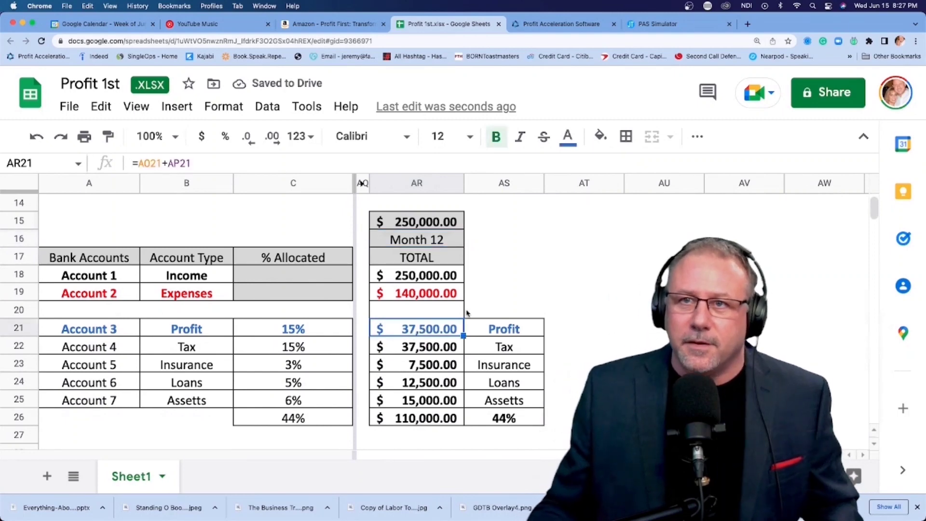
- Set the income amount in AR15 above the Month 12 heading to 500,000
{"action": "left_click", "coordinate": [425, 222]}
{"action": "type", "text": "50"}
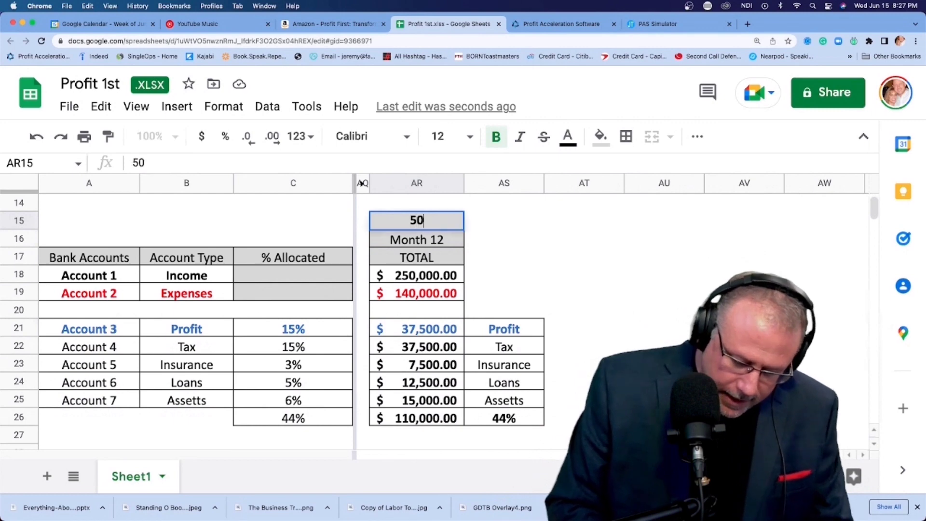
{"action": "type", "text": "0,000"}
{"action": "key", "text": "Return"}
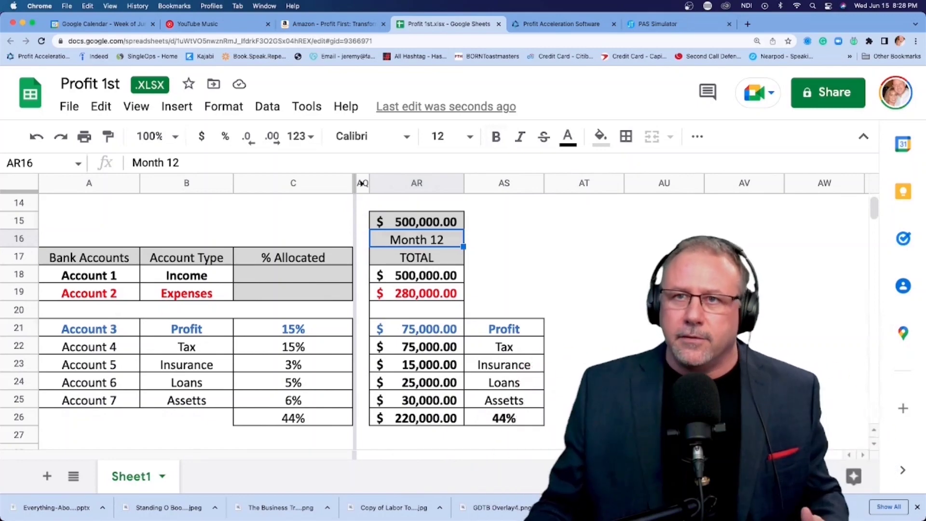
- Review the Month 2 and Month 3 tables and the Month 3 Profit total's formula, ending at Month 12
{"action": "scroll", "coordinate": [482, 272], "scroll_direction": "left", "scroll_amount": 15}
{"action": "scroll", "coordinate": [482, 273], "scroll_direction": "right", "scroll_amount": 5}
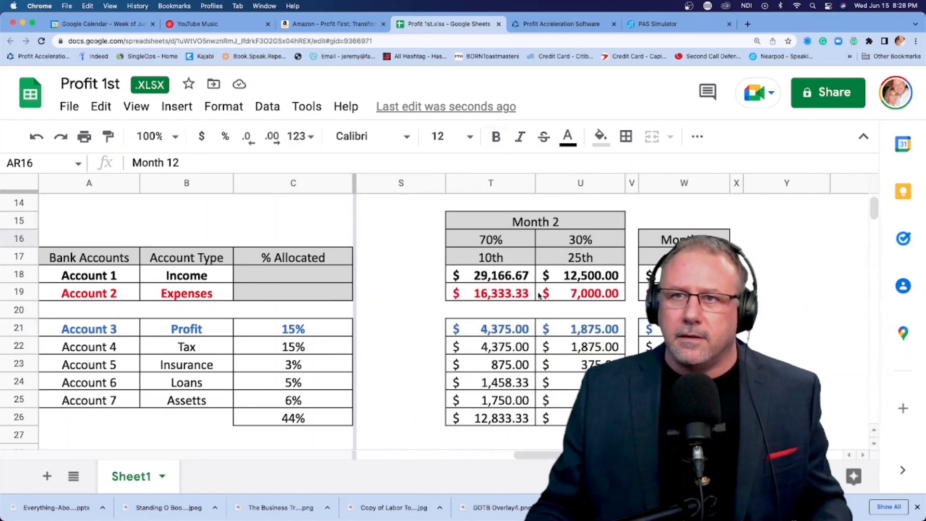
{"action": "scroll", "coordinate": [636, 325], "scroll_direction": "right", "scroll_amount": 3}
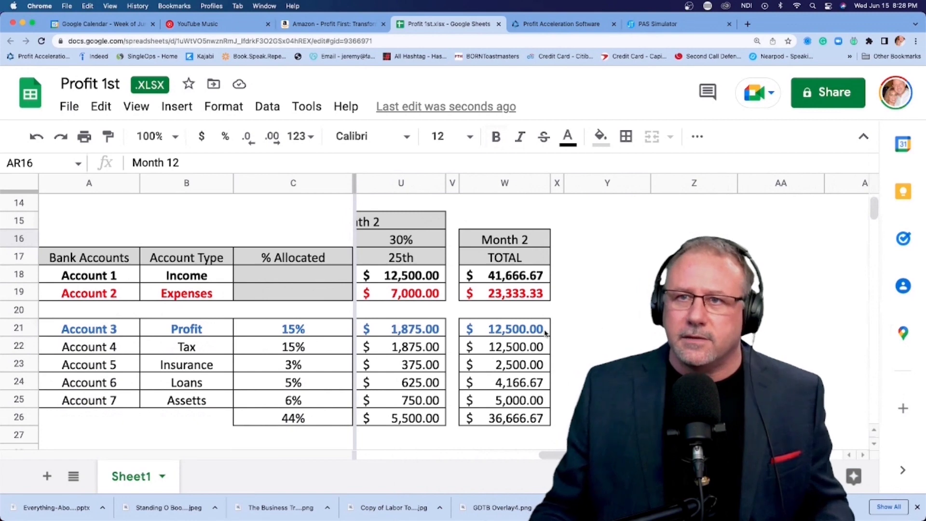
{"action": "scroll", "coordinate": [545, 332], "scroll_direction": "right", "scroll_amount": 8}
{"action": "left_click", "coordinate": [583, 333]}
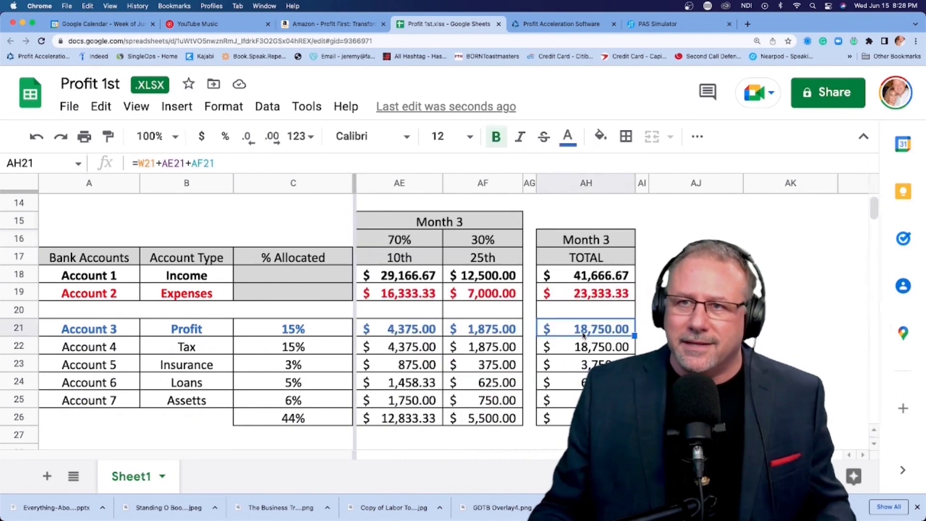
{"action": "scroll", "coordinate": [645, 337], "scroll_direction": "right", "scroll_amount": 10}
{"action": "scroll", "coordinate": [648, 338], "scroll_direction": "left", "scroll_amount": 2}
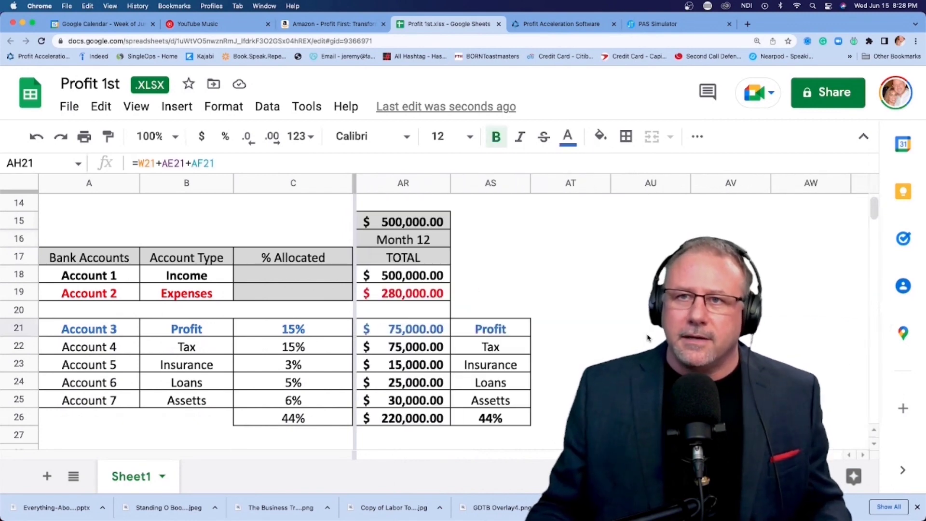
- Set the Profit account's allocation in C21 to 20%
{"action": "left_click", "coordinate": [292, 335]}
{"action": "type", "text": "20"}
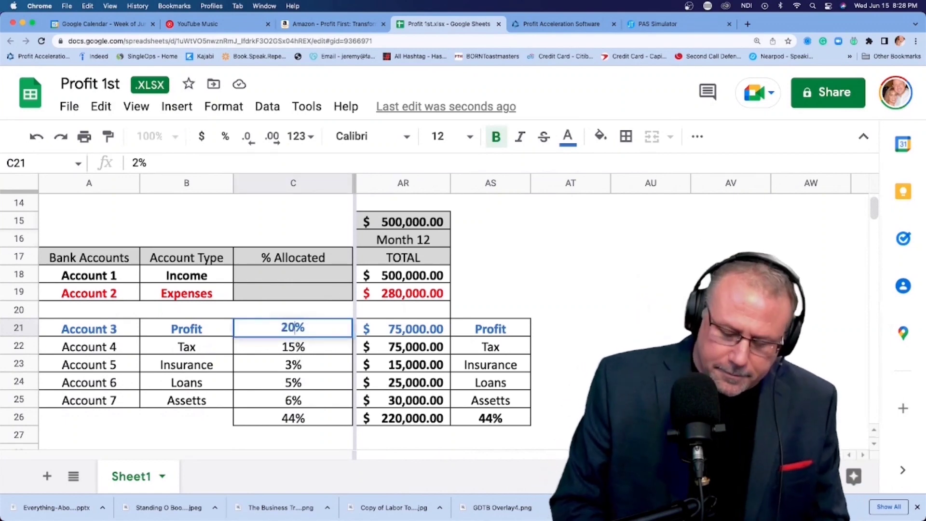
{"action": "key", "text": "Return"}
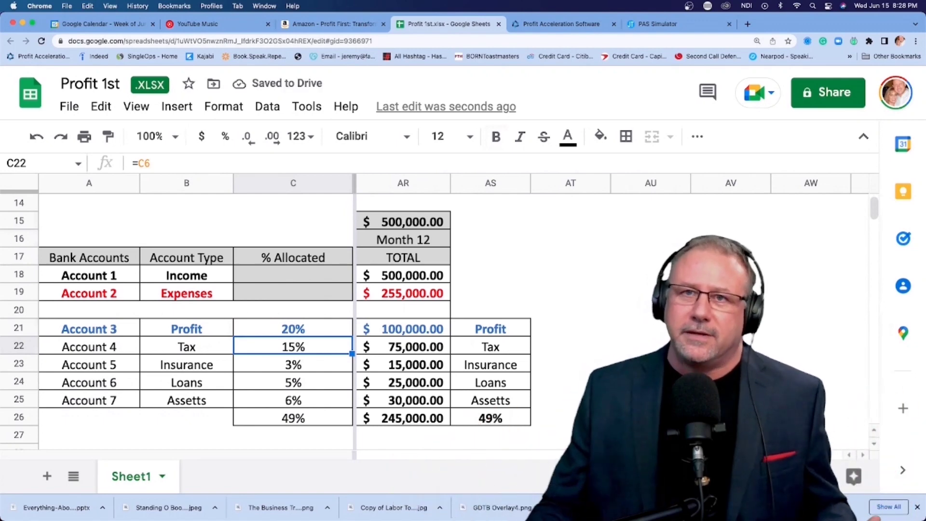
- Check the Assetts allocation percentage and the Month 12 totals for Assetts and Tax
{"action": "left_click", "coordinate": [305, 401]}
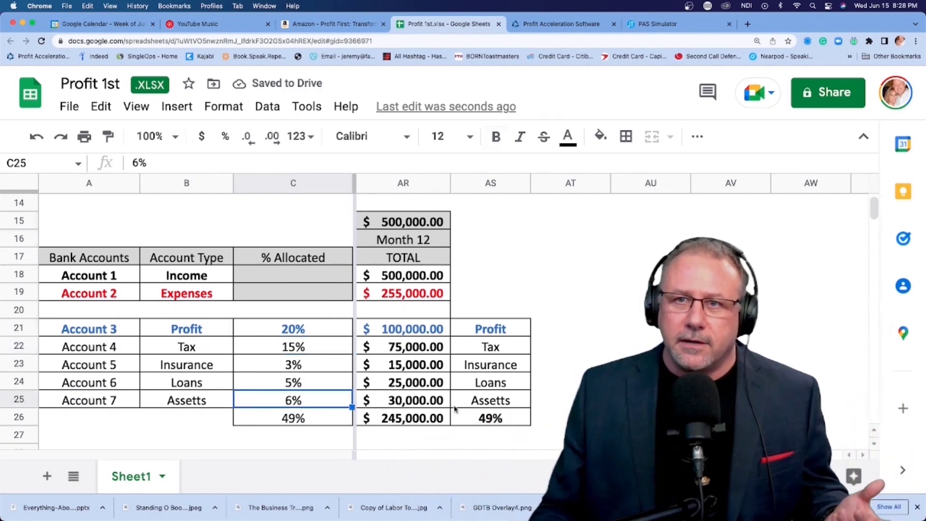
{"action": "left_click", "coordinate": [429, 406]}
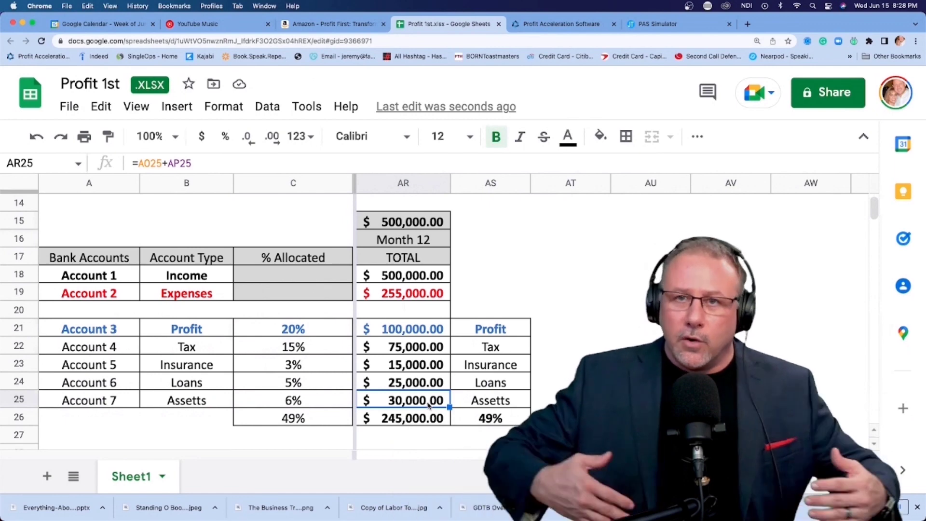
{"action": "left_click", "coordinate": [416, 351]}
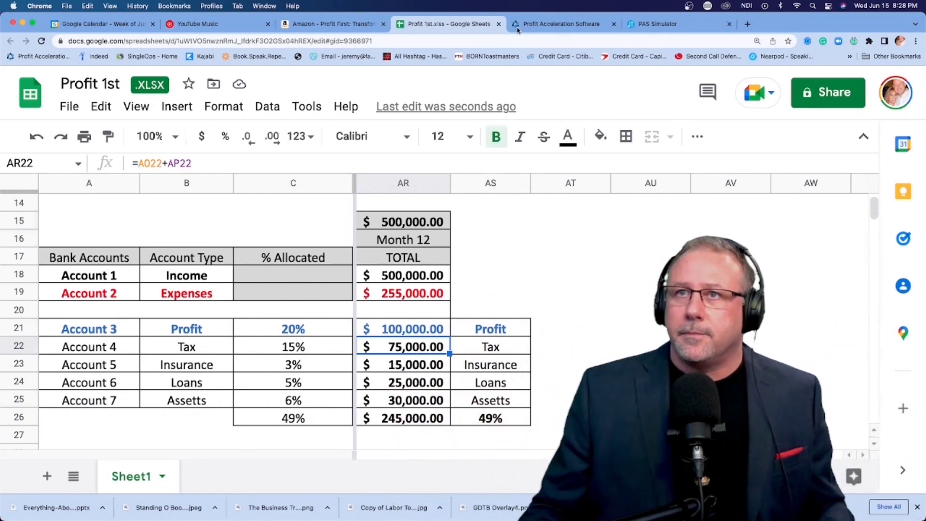
- View the Profit Acceleration Simulator page and the Profit First book preview on Amazon, returning to the Profit 1st sheet
{"action": "left_click", "coordinate": [537, 28]}
{"action": "left_click", "coordinate": [630, 30]}
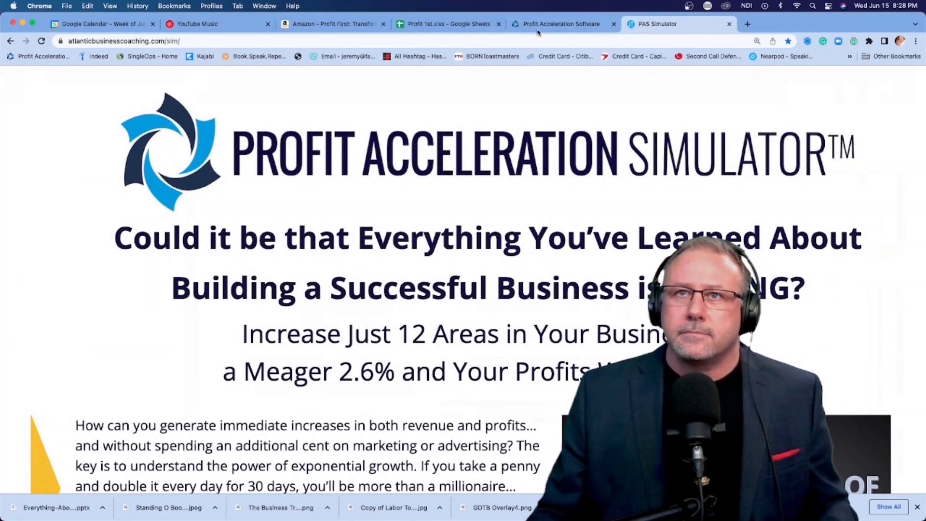
{"action": "left_click", "coordinate": [353, 22]}
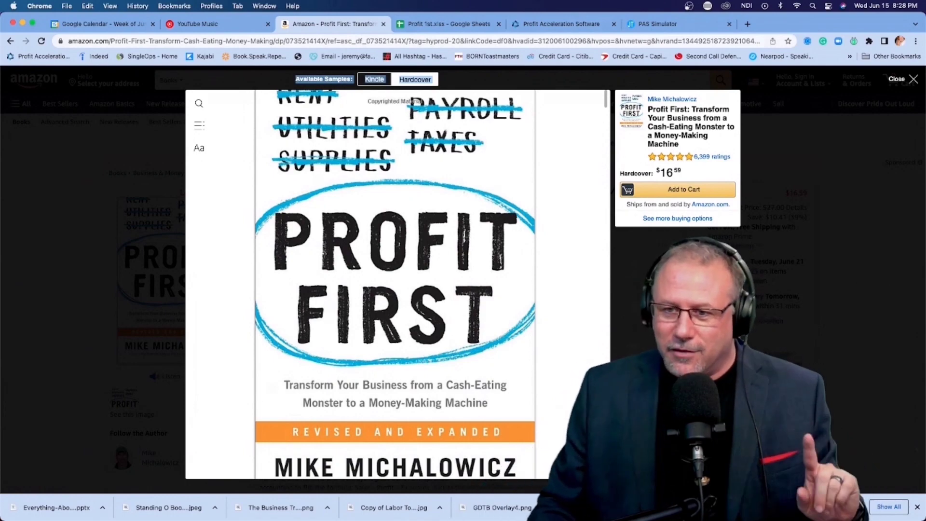
{"action": "left_click", "coordinate": [428, 26]}
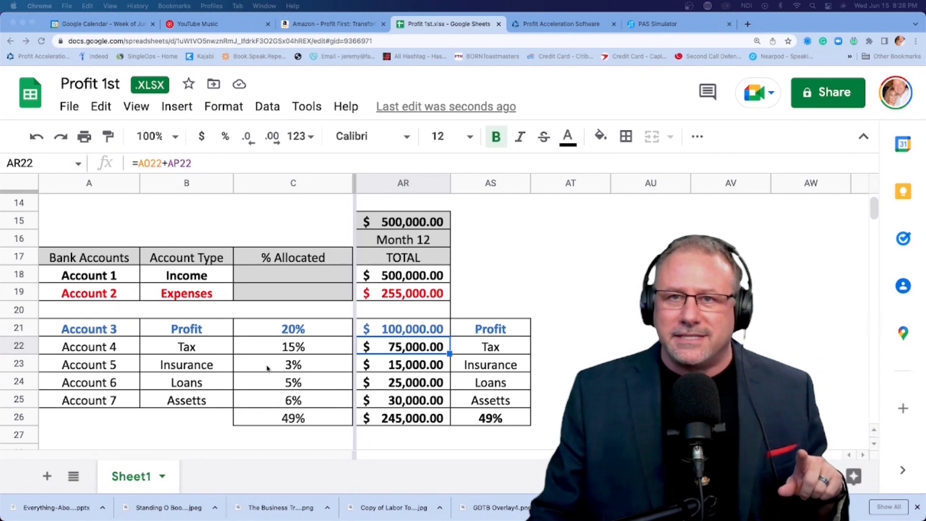
- Review the Tax, Insurance and Loans accounts with their allocation percentages, and the Expenses account
{"action": "left_click", "coordinate": [206, 368]}
{"action": "left_click", "coordinate": [204, 384]}
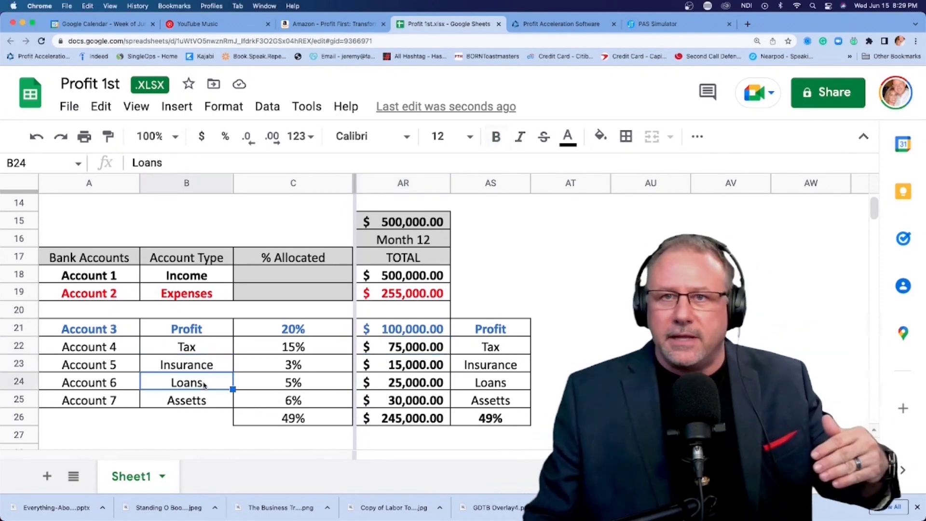
{"action": "left_click_drag", "start_coordinate": [189, 351], "coordinate": [272, 388]}
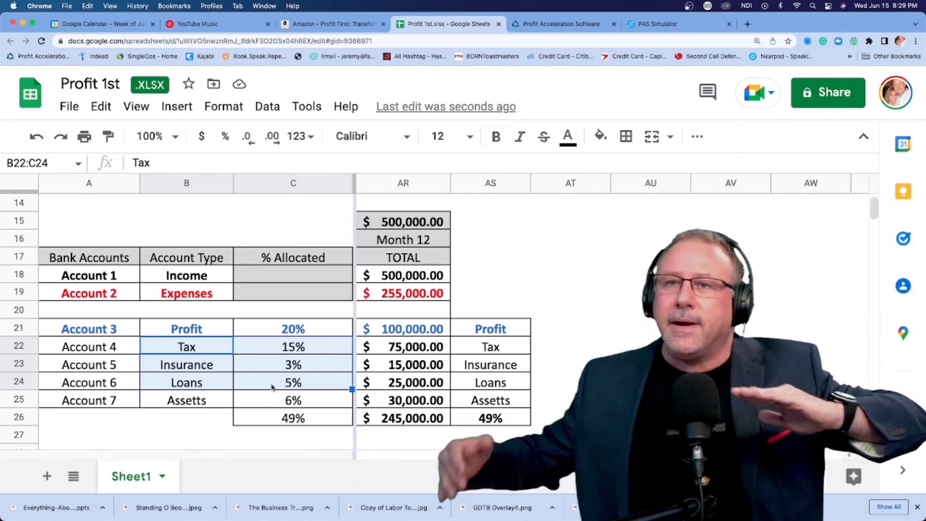
{"action": "left_click", "coordinate": [213, 369]}
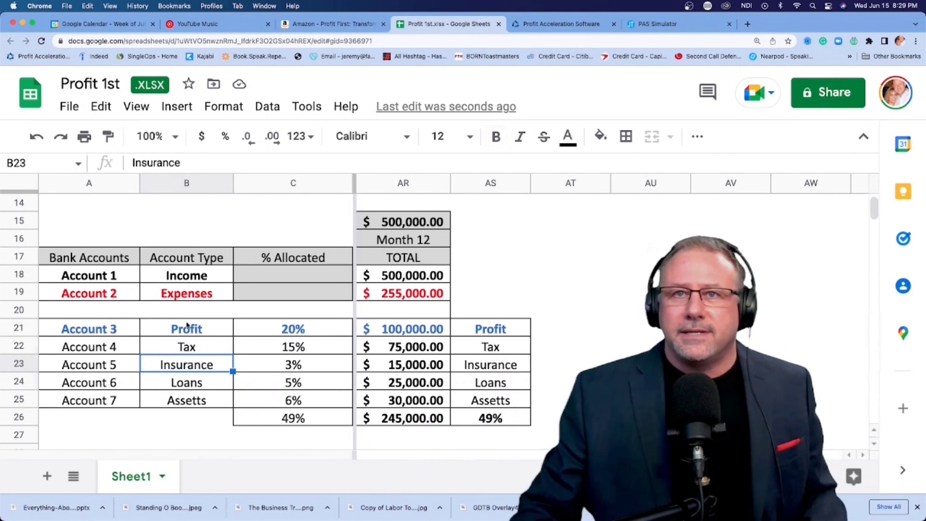
{"action": "left_click", "coordinate": [191, 296]}
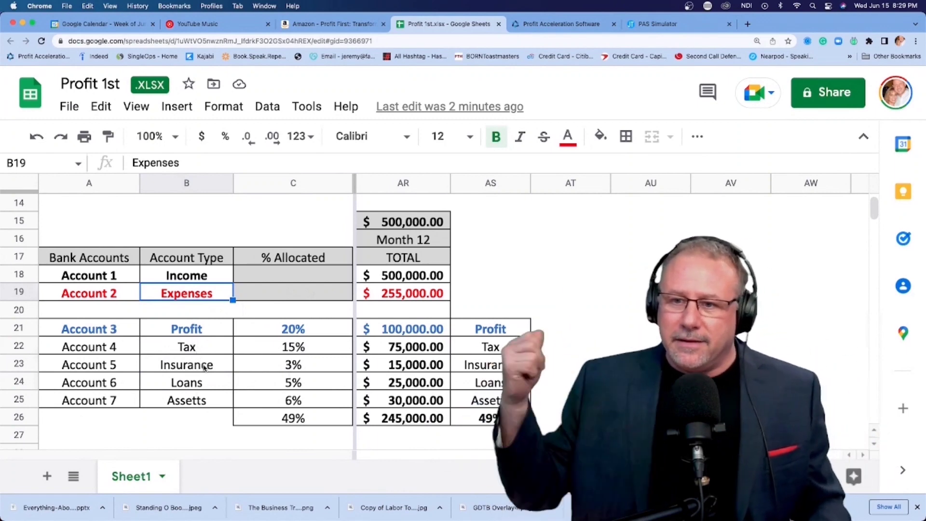
- Go through the account types from Tax to Assetts, the Insurance, Assetts and Loans percentages, and the Month 12 Assetts total
{"action": "left_click", "coordinate": [179, 354]}
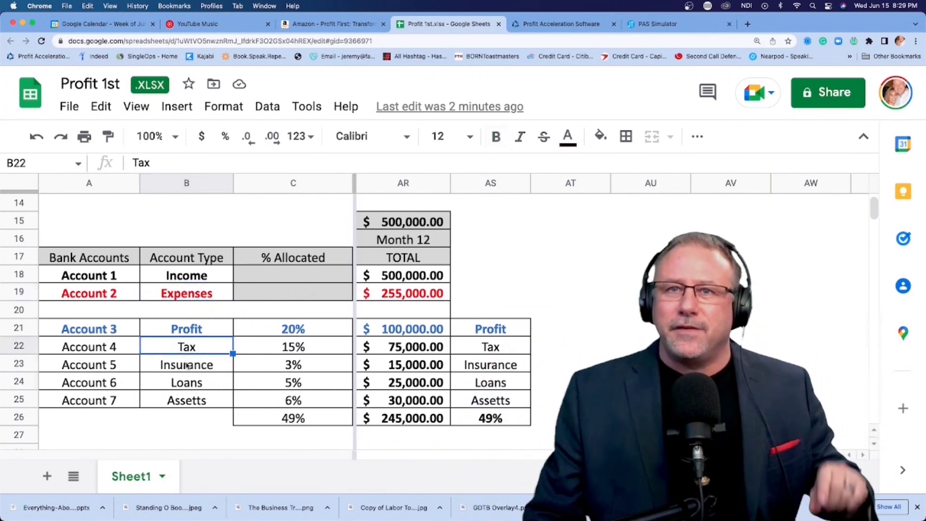
{"action": "left_click", "coordinate": [187, 366]}
{"action": "left_click", "coordinate": [189, 385]}
{"action": "left_click", "coordinate": [193, 399]}
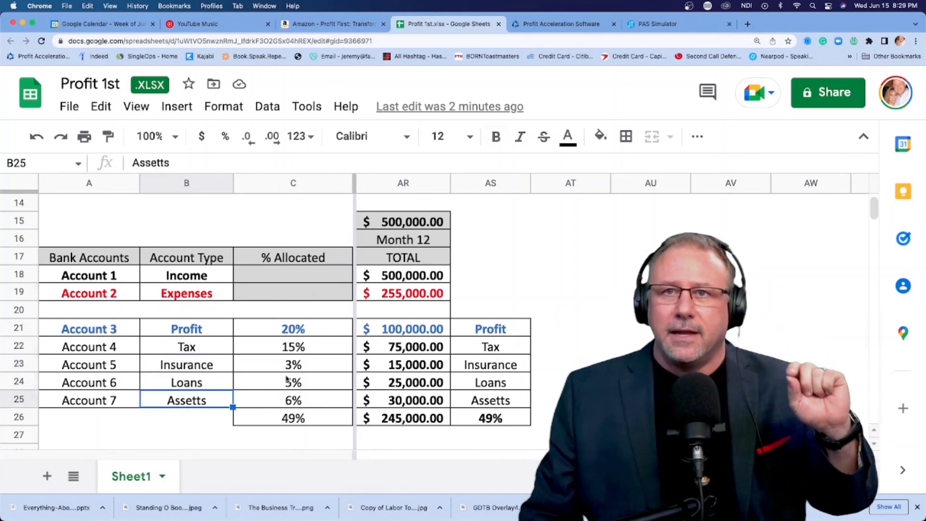
{"action": "left_click", "coordinate": [288, 367]}
{"action": "left_click", "coordinate": [285, 398]}
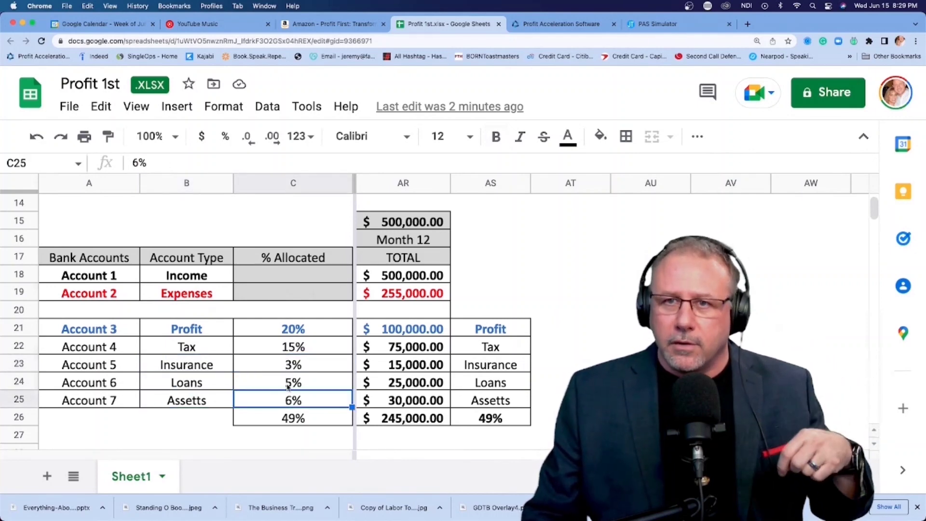
{"action": "left_click", "coordinate": [290, 385]}
{"action": "left_click", "coordinate": [421, 399]}
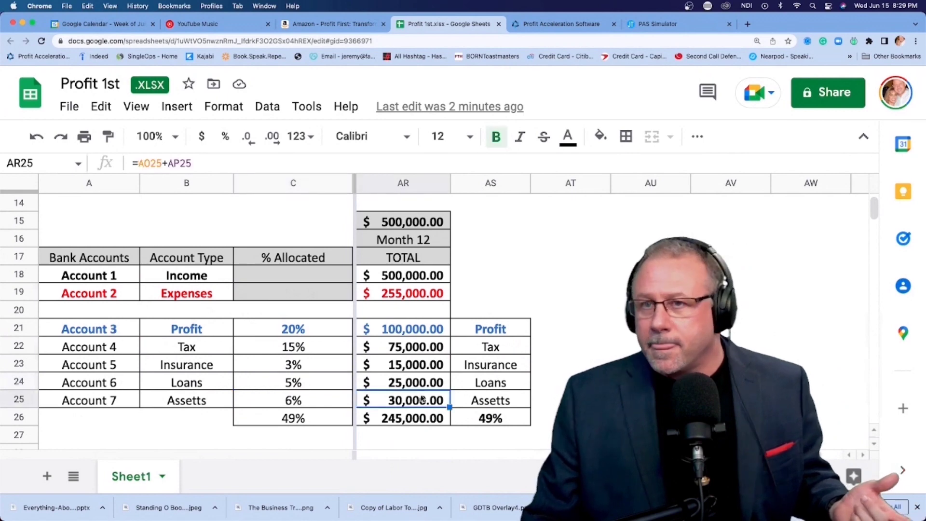